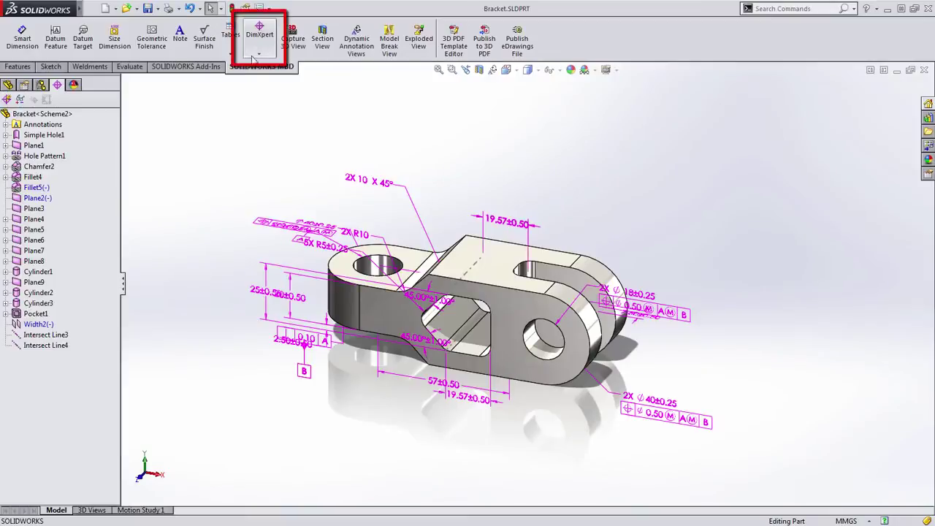
# Turn on tolerance status colouring and orbit the bracket to inspect the green and yellow faces.
pyautogui.moveTo(682, 334)
pyautogui.mouseDown(button='middle')
pyautogui.moveTo(714, 372)
pyautogui.moveTo(621, 372)
pyautogui.moveTo(673, 376)
pyautogui.moveTo(722, 357)
pyautogui.mouseUp(button='middle')
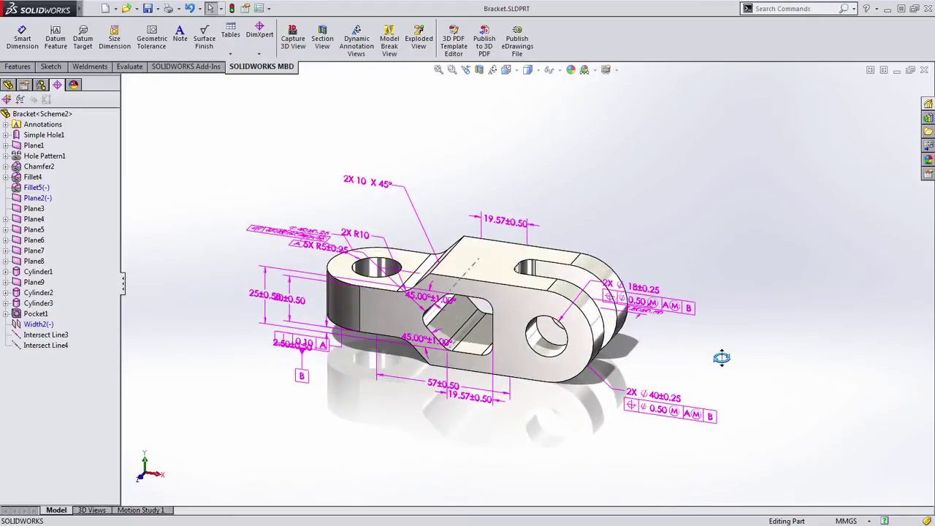
pyautogui.moveTo(722, 358); pyautogui.dragTo(705, 371, button='middle')
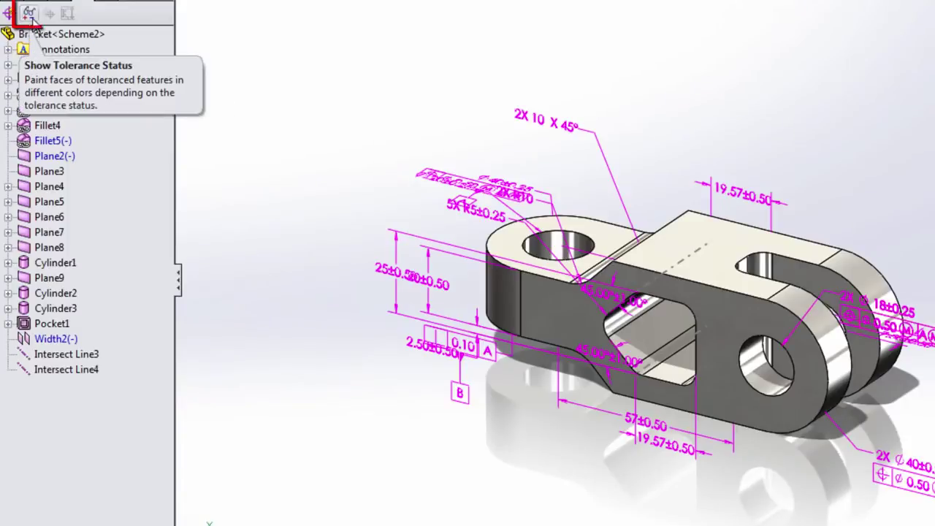
pyautogui.click(29, 13)
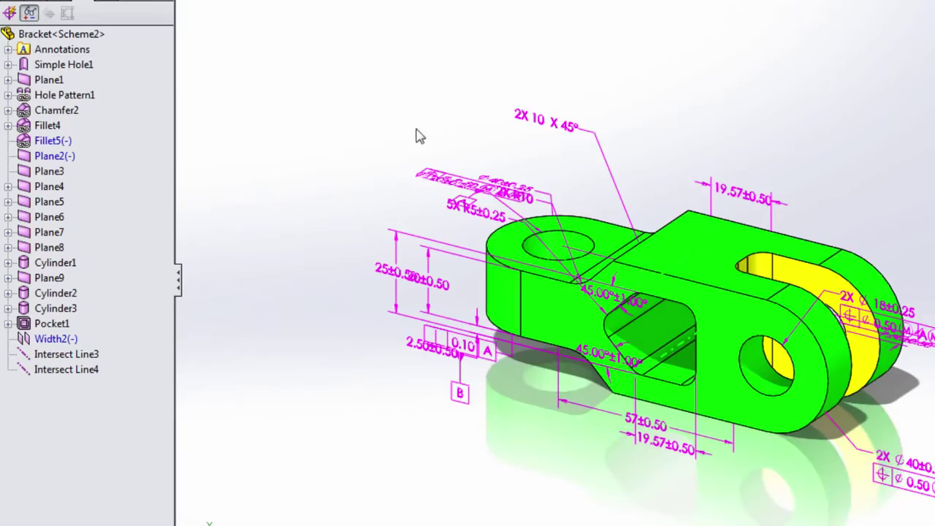
pyautogui.moveTo(858, 144); pyautogui.dragTo(590, 160, button='middle')
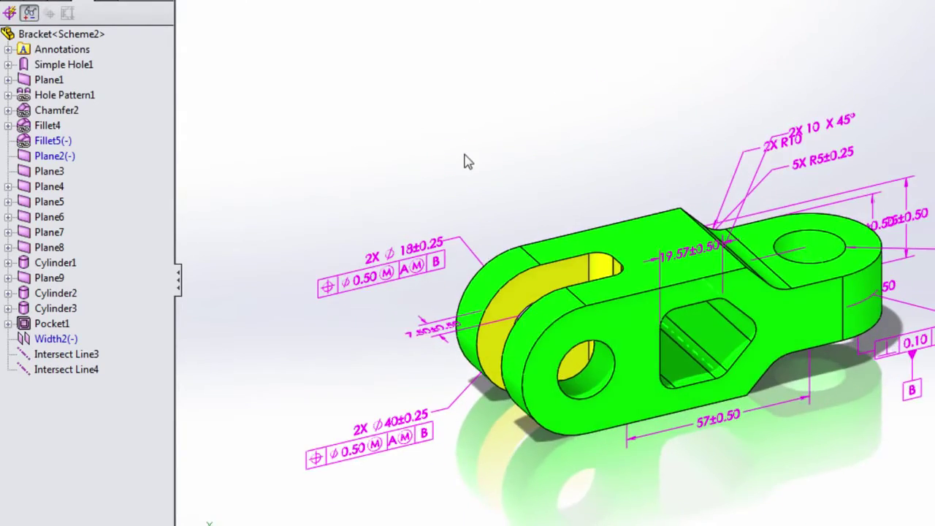
pyautogui.moveTo(469, 160)
pyautogui.mouseDown(button='middle')
pyautogui.moveTo(572, 142)
pyautogui.moveTo(690, 169)
pyautogui.mouseUp(button='middle')
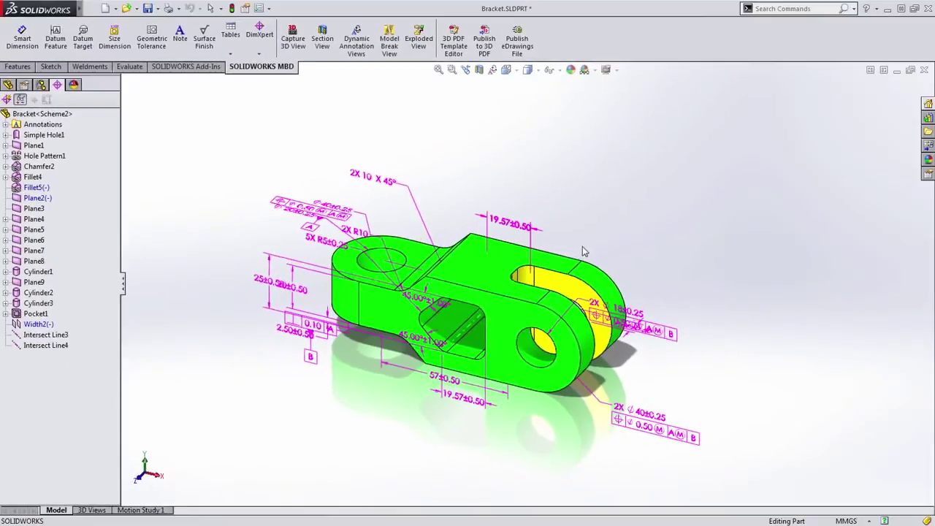
pyautogui.moveTo(583, 251)
pyautogui.mouseDown(button='middle')
pyautogui.moveTo(547, 255)
pyautogui.moveTo(570, 259)
pyautogui.mouseUp(button='middle')
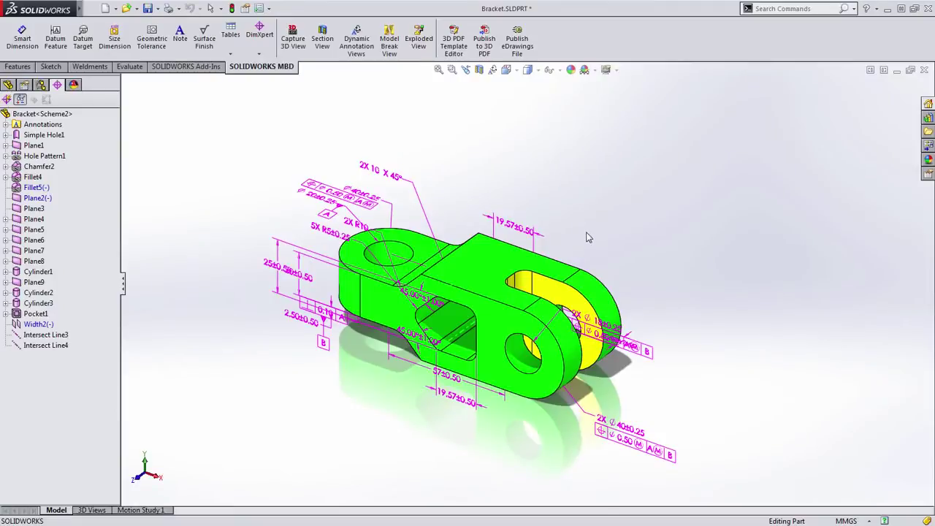
# Add a 2X R5±0.25 size dimension on the slot fillets and reapply tolerance colouring.
pyautogui.click(260, 44)
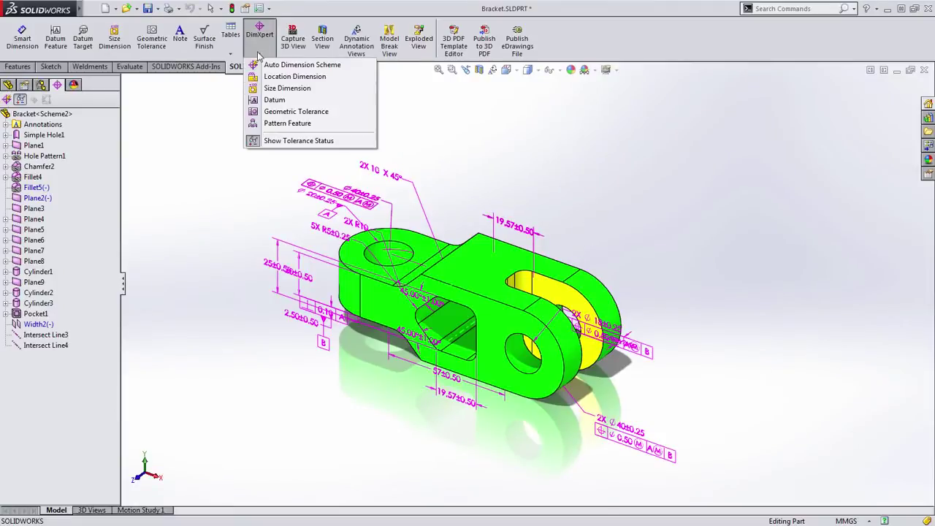
pyautogui.click(268, 89)
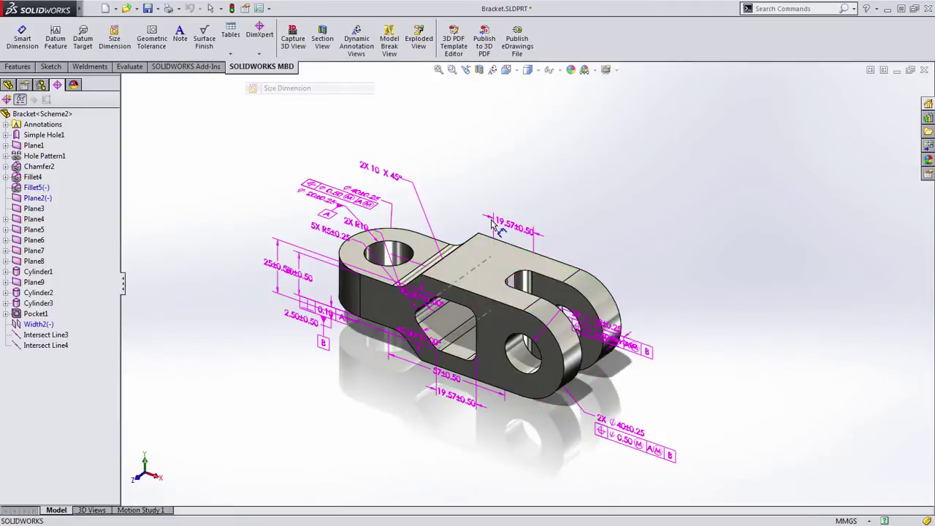
pyautogui.click(521, 285)
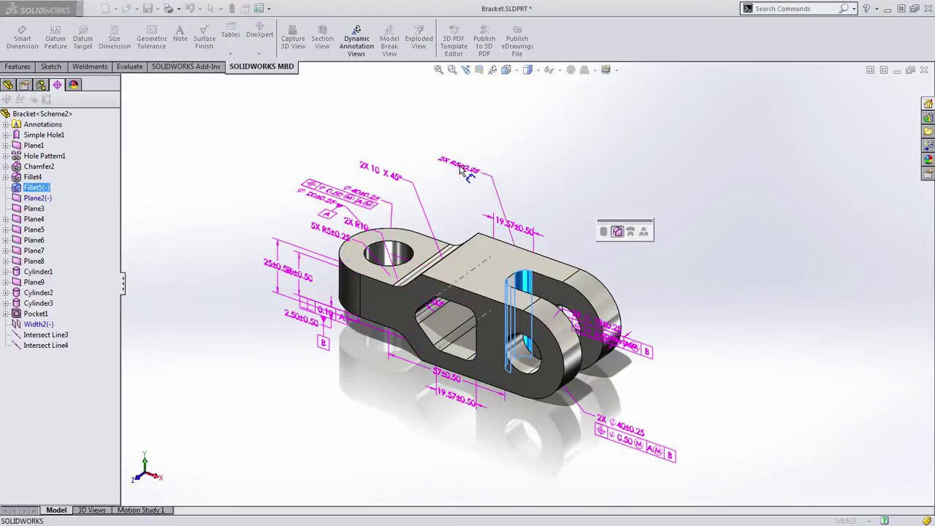
pyautogui.click(463, 182)
pyautogui.scroll(-3, 471, 189)
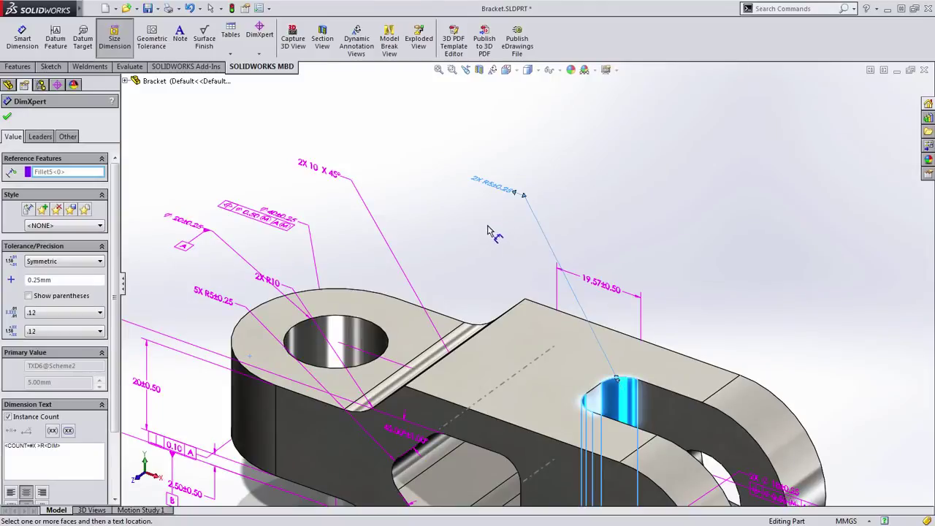
pyautogui.scroll(2, 501, 250)
pyautogui.scroll(2, 643, 268)
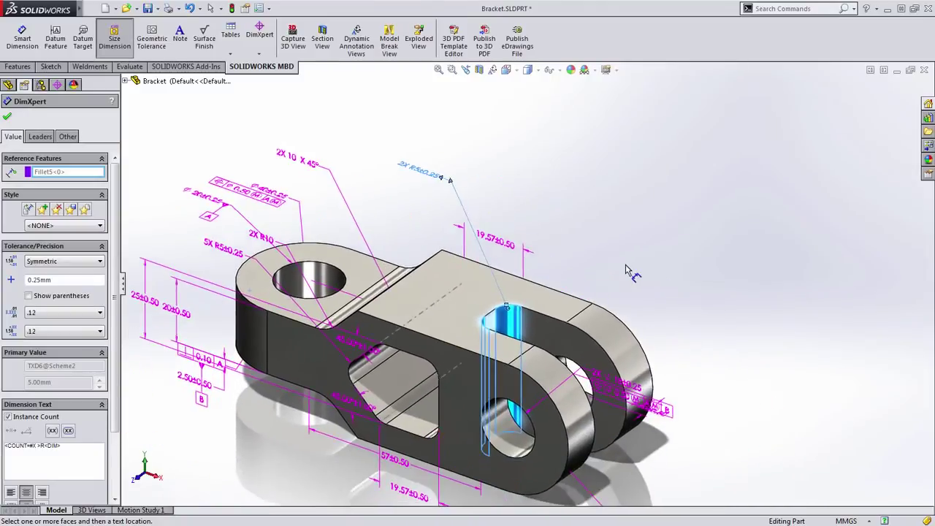
pyautogui.press('Escape')
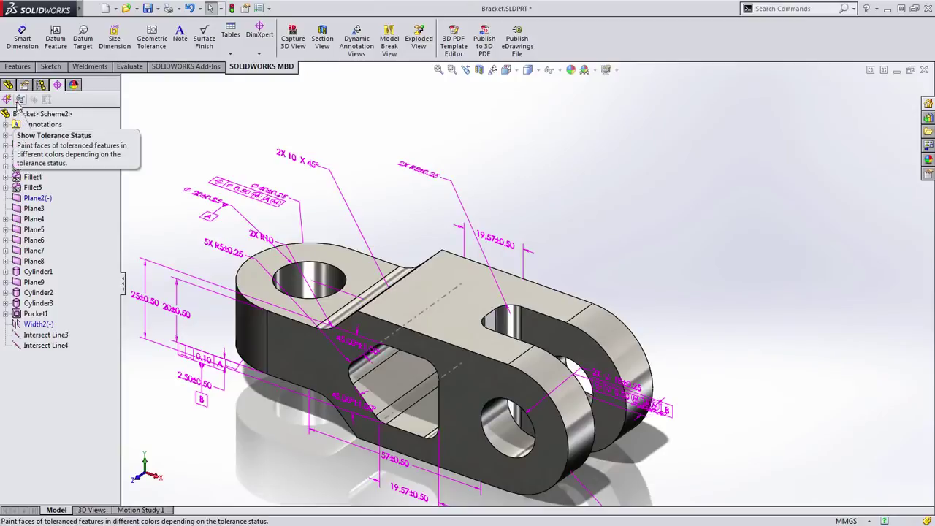
pyautogui.click(19, 100)
pyautogui.moveTo(439, 321); pyautogui.dragTo(604, 338, button='middle')
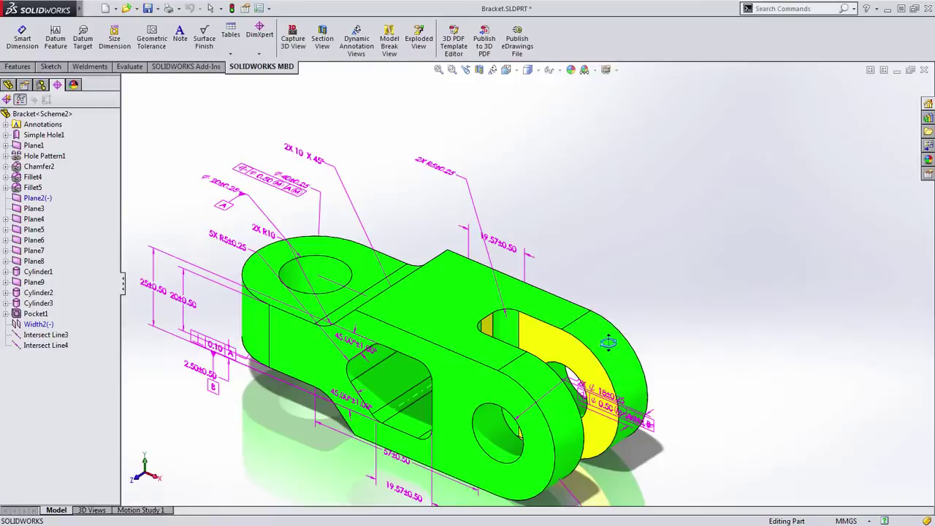
# Add a 15±0.25 DimXpert size dimension for the slot width.
pyautogui.click(260, 34)
pyautogui.click(274, 88)
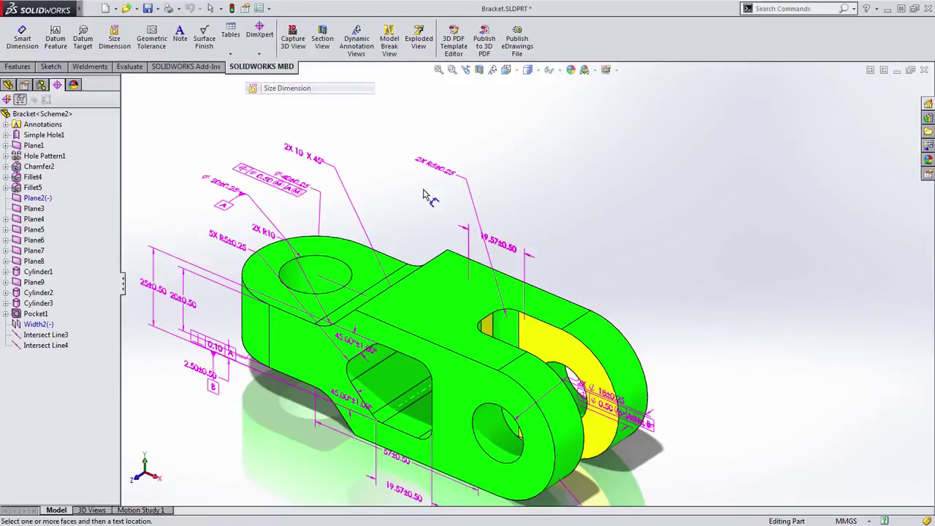
pyautogui.click(553, 346)
pyautogui.click(733, 428)
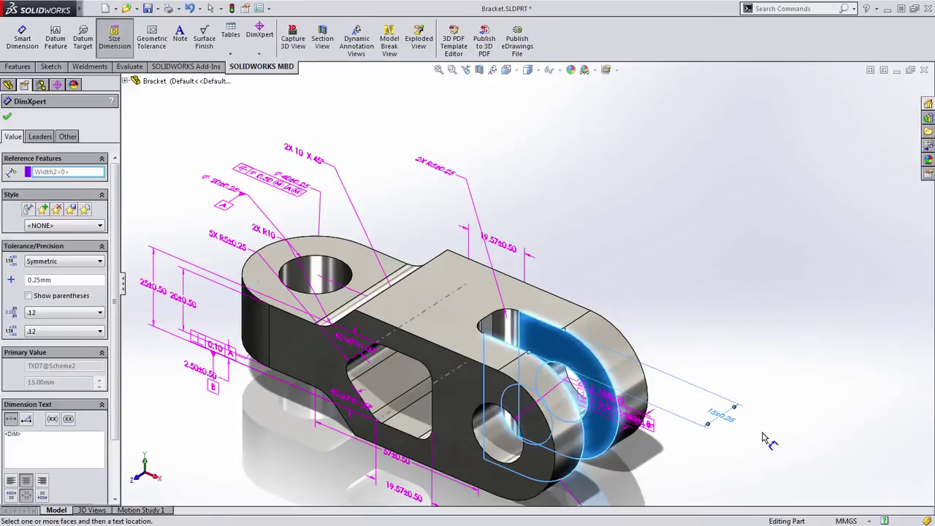
# Cancel a started pattern feature, then reapply tolerance status colouring and view the slotted end.
pyautogui.click(260, 34)
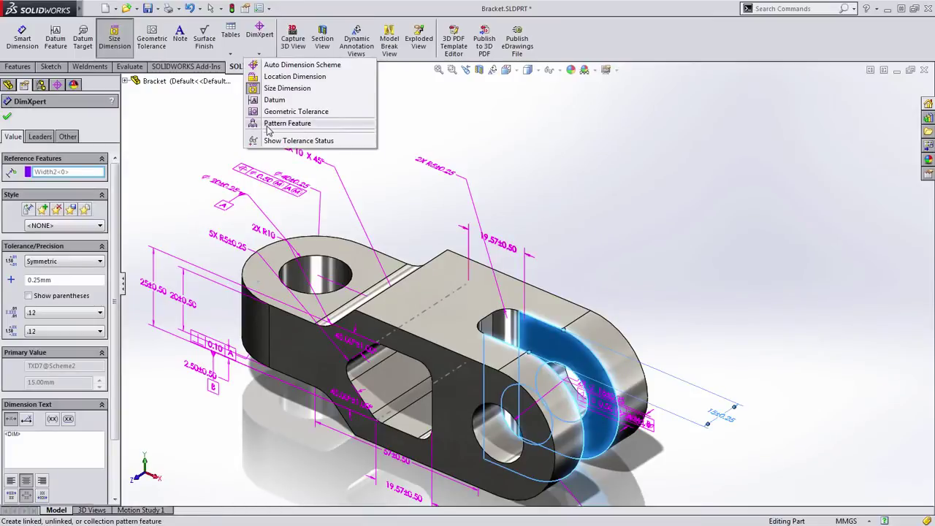
pyautogui.click(277, 123)
pyautogui.press('Escape')
pyautogui.click(259, 35)
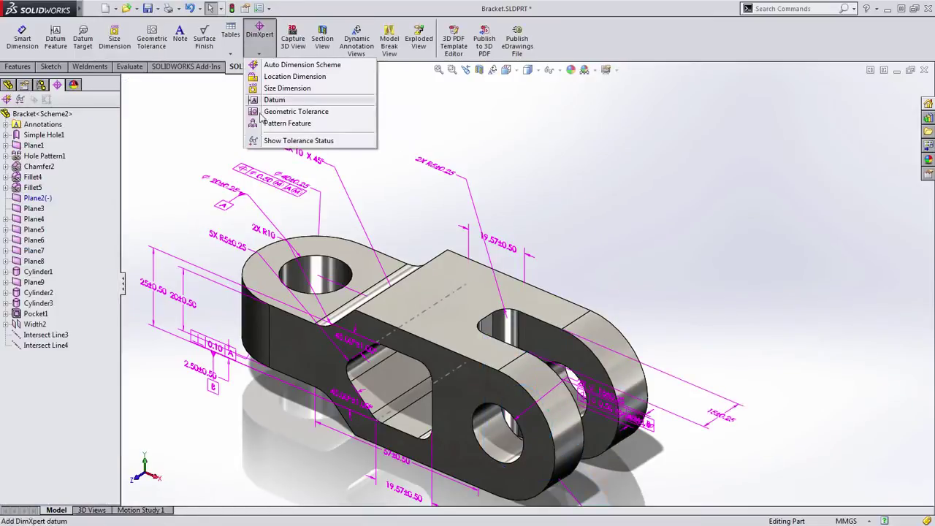
pyautogui.click(257, 143)
pyautogui.moveTo(578, 317); pyautogui.dragTo(447, 340, button='middle')
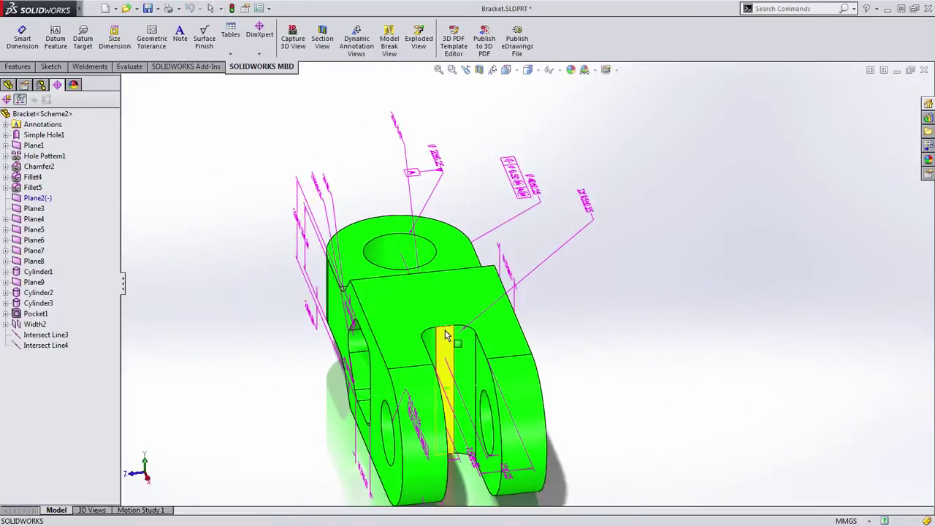
pyautogui.scroll(2, 453, 347)
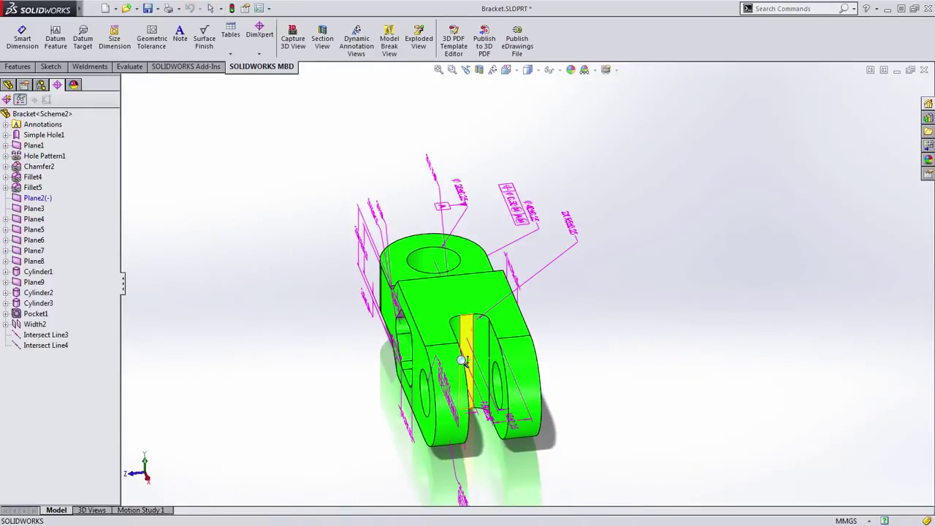
# Add a 60 mm DimXpert location dimension from the slot face to the round hole.
pyautogui.click(269, 54)
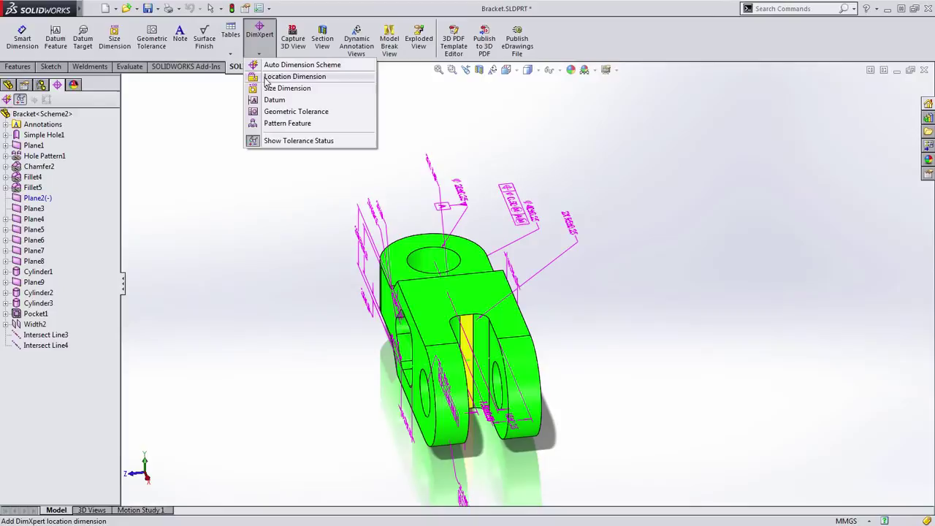
pyautogui.click(266, 77)
pyautogui.scroll(-2, 500, 299)
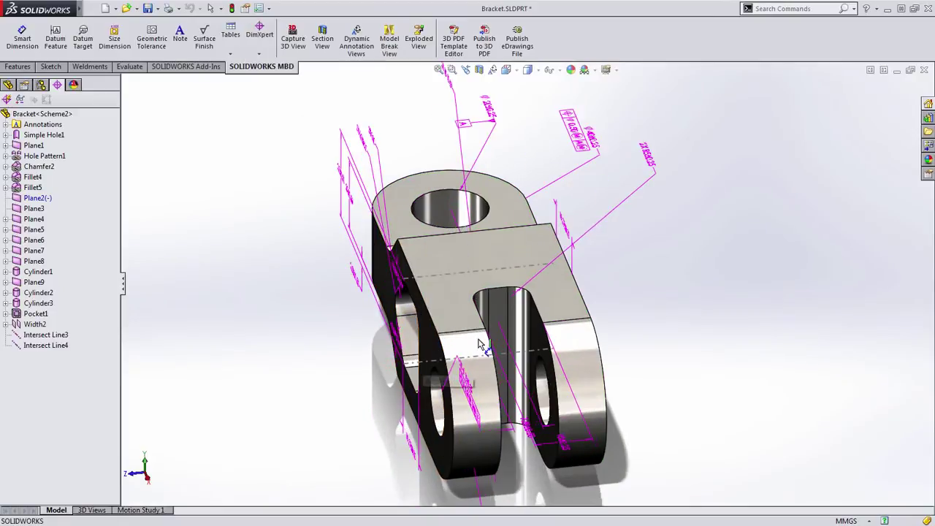
pyautogui.click(500, 299)
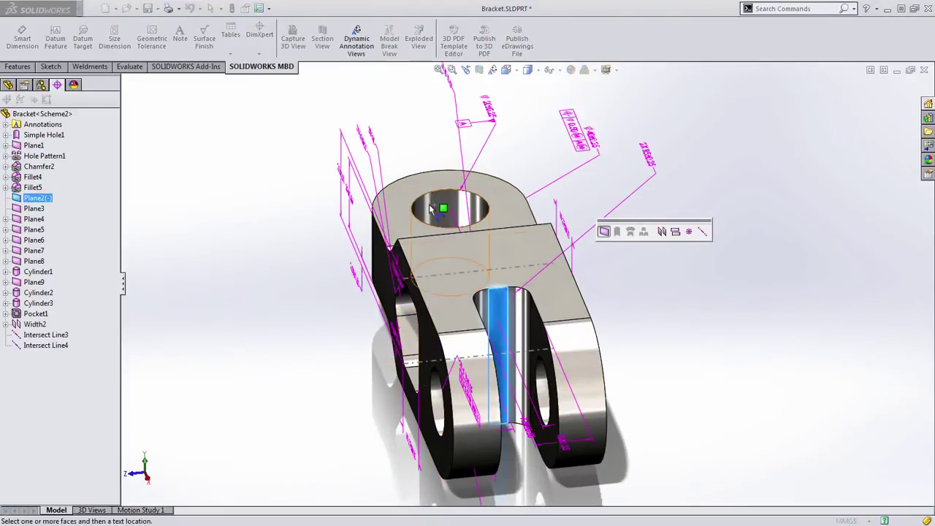
pyautogui.moveTo(349, 268); pyautogui.dragTo(394, 264, button='middle')
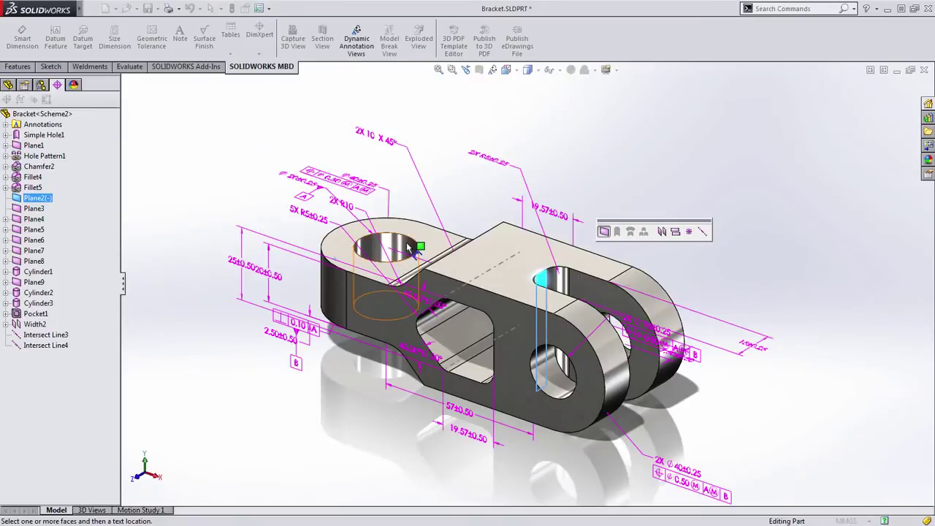
pyautogui.click(411, 245)
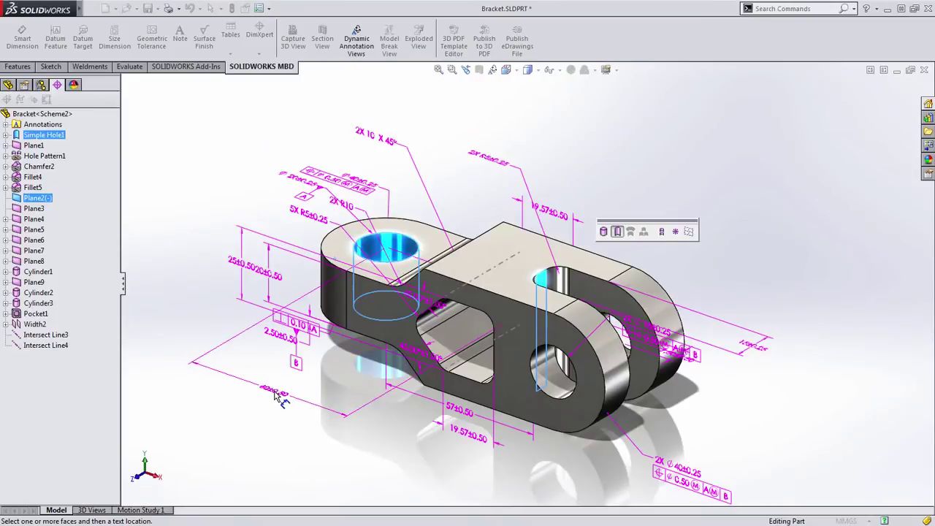
pyautogui.click(290, 383)
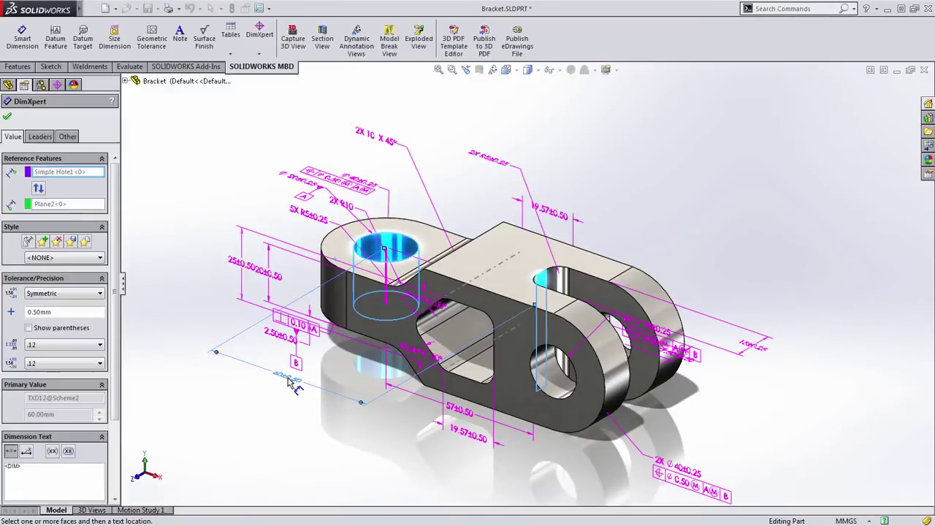
pyautogui.scroll(3, 487, 397)
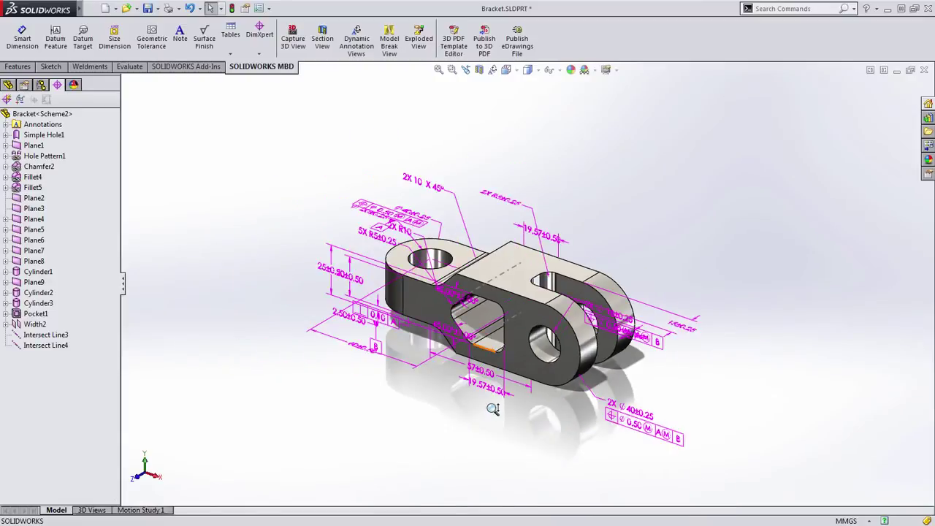
# Show annotations only when their view faces you, and orbit the bracket into an oblique 3D view.
pyautogui.moveTo(492, 407)
pyautogui.mouseDown(button='middle')
pyautogui.moveTo(495, 418)
pyautogui.moveTo(507, 397)
pyautogui.mouseUp(button='middle')
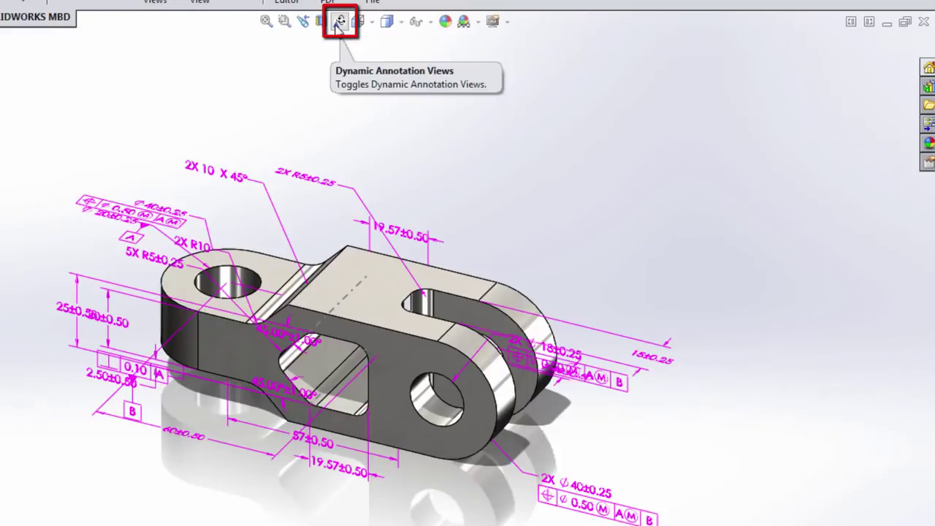
pyautogui.click(338, 26)
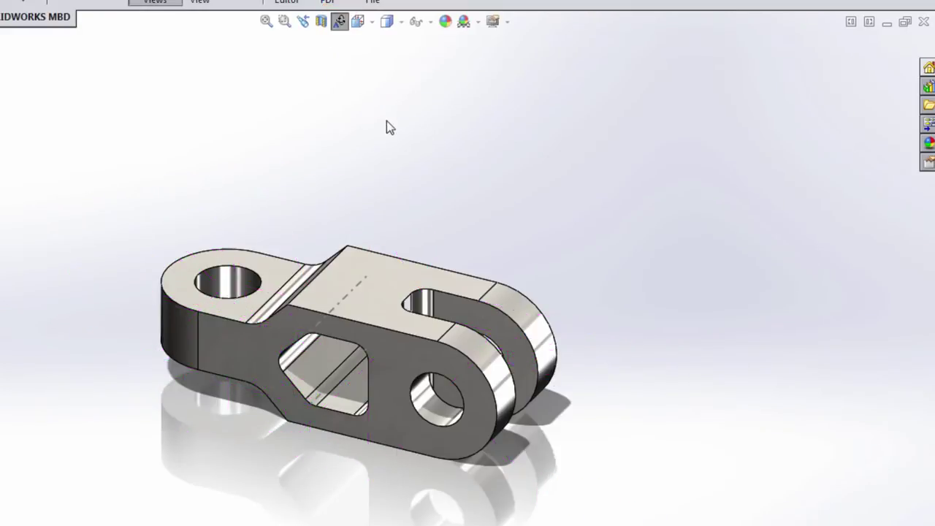
pyautogui.moveTo(410, 113); pyautogui.dragTo(453, 315, button='middle')
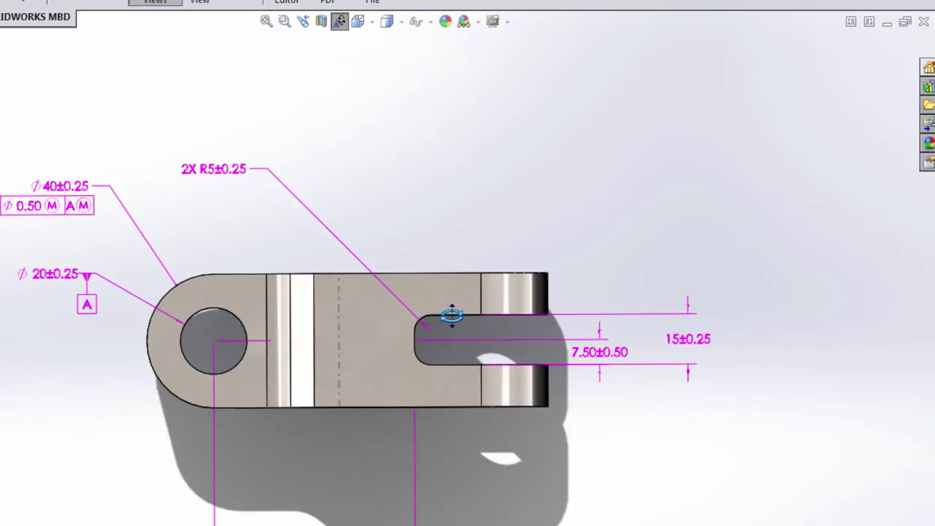
pyautogui.moveTo(480, 176)
pyautogui.mouseDown(button='middle')
pyautogui.moveTo(485, 434)
pyautogui.moveTo(489, 184)
pyautogui.mouseUp(button='middle')
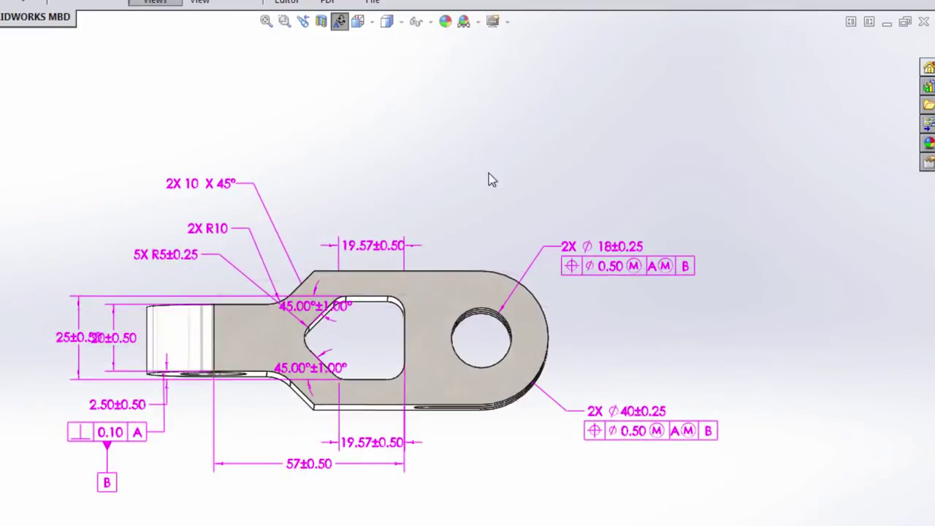
pyautogui.moveTo(522, 132)
pyautogui.mouseDown(button='middle')
pyautogui.moveTo(492, 226)
pyautogui.moveTo(470, 259)
pyautogui.moveTo(484, 240)
pyautogui.mouseUp(button='middle')
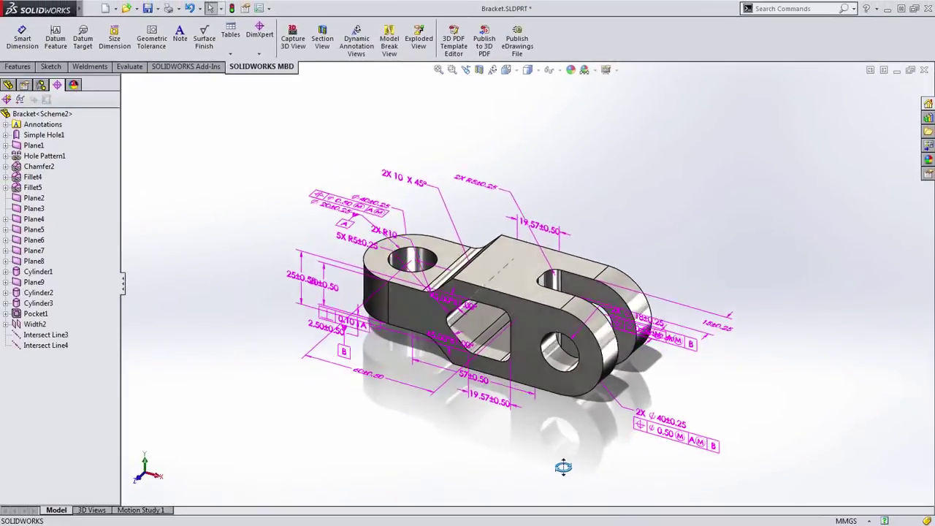
pyautogui.scroll(2, 561, 436)
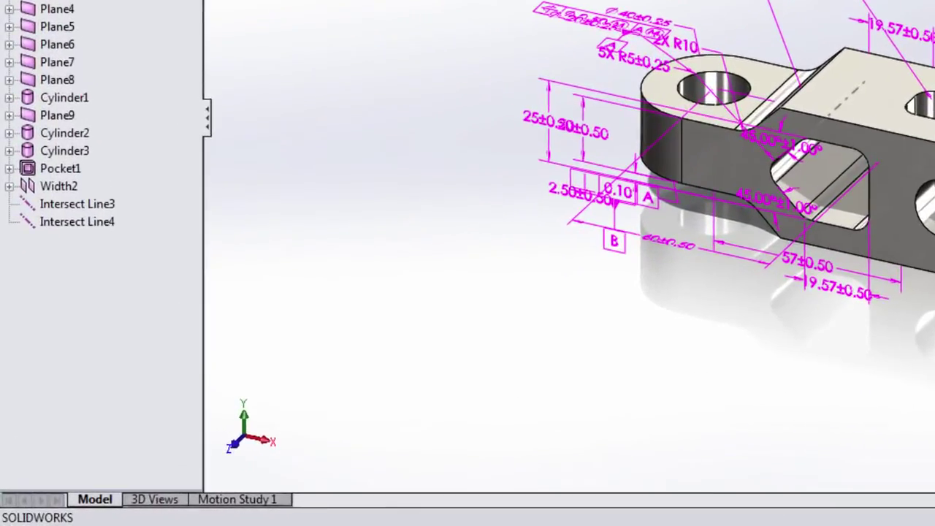
# Restore the saved All Dimensions view from the 3D Views tab.
pyautogui.click(167, 509)
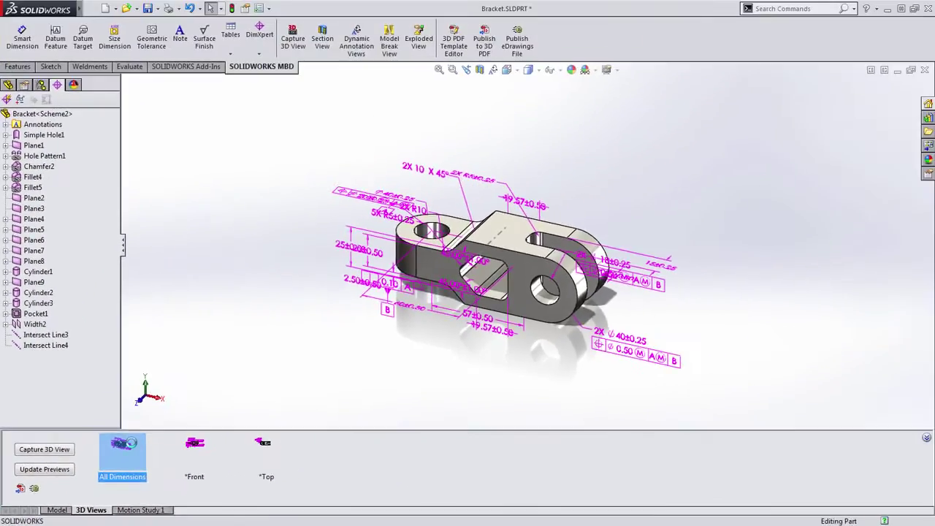
pyautogui.doubleClick(122, 449)
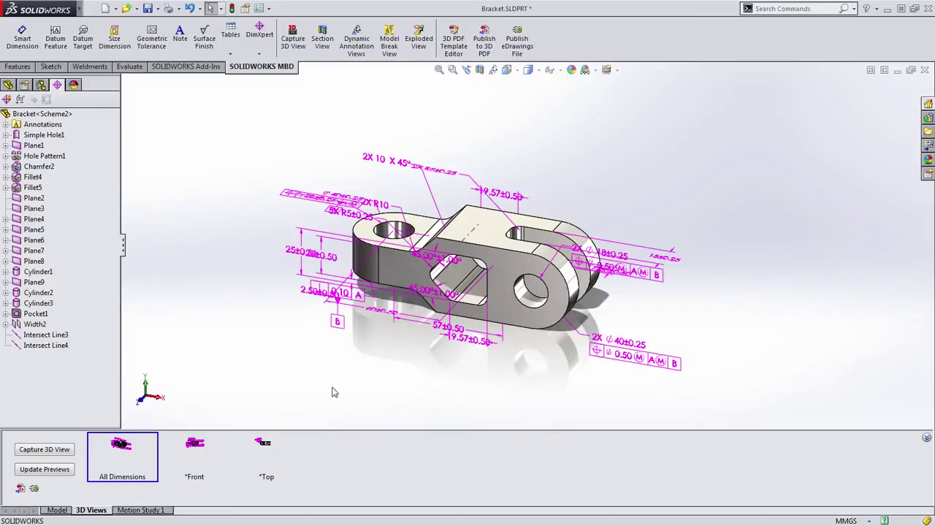
# Expand the Annotations folder and activate the saved *Front 3D view.
pyautogui.click(6, 124)
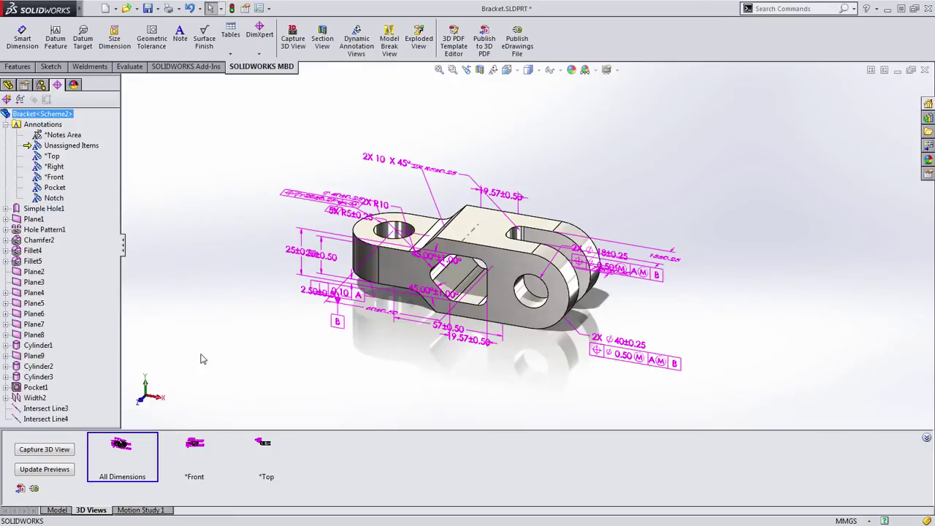
pyautogui.click(196, 452)
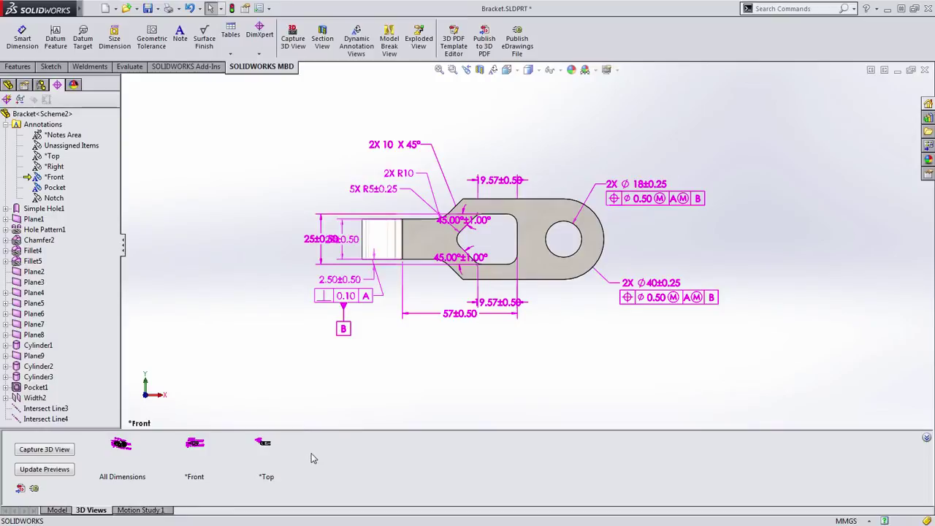
# Activate the Pocket annotation view and capture a Pocket 3D view limited to its annotations.
pyautogui.click(54, 187)
pyautogui.rightClick(56, 189)
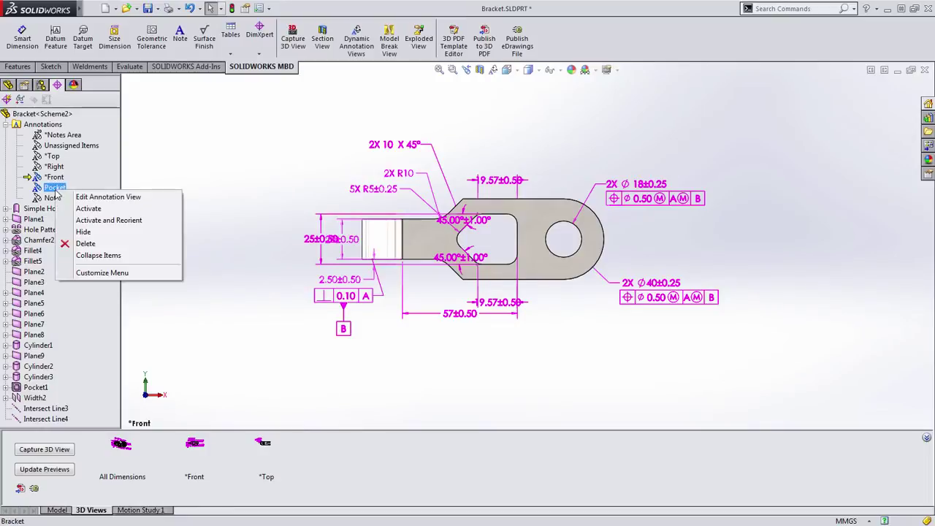
pyautogui.click(122, 220)
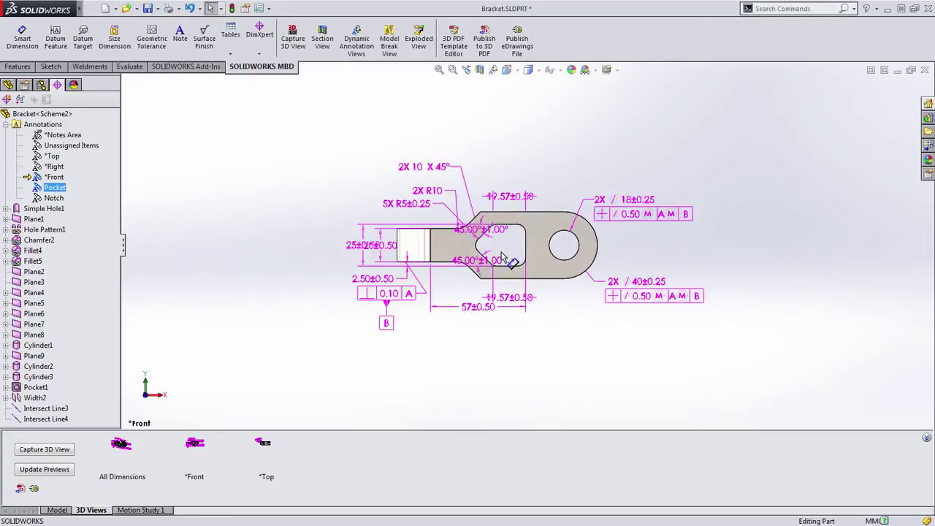
pyautogui.scroll(-1, 536, 245)
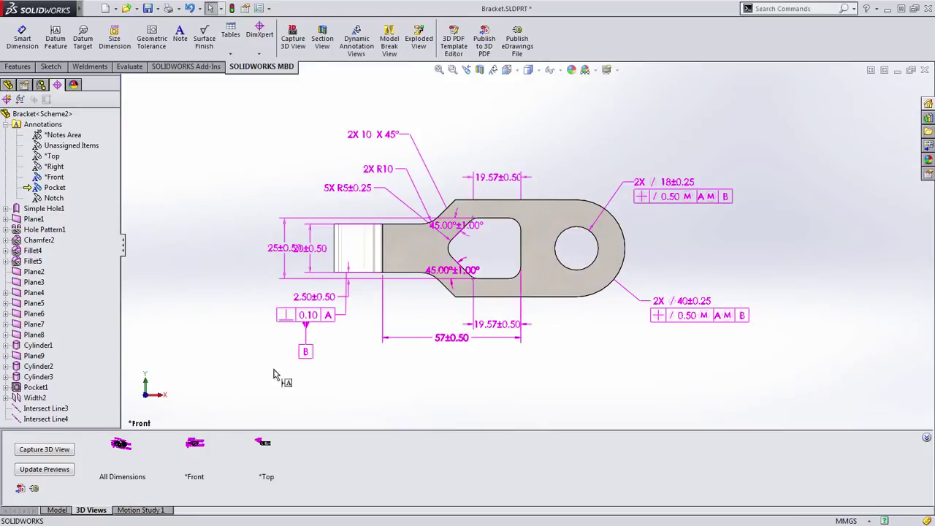
pyautogui.click(60, 454)
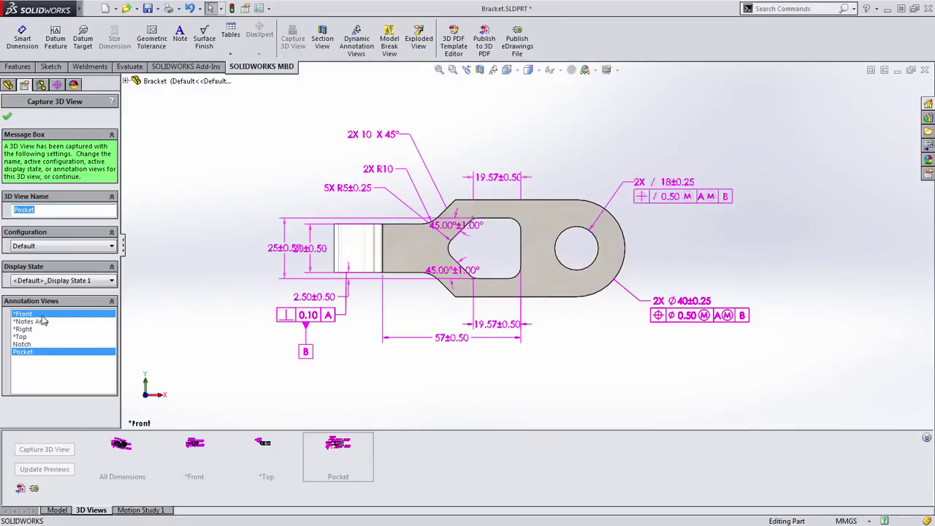
pyautogui.keyDown('ctrl'); pyautogui.click(44, 315); pyautogui.keyUp('ctrl')
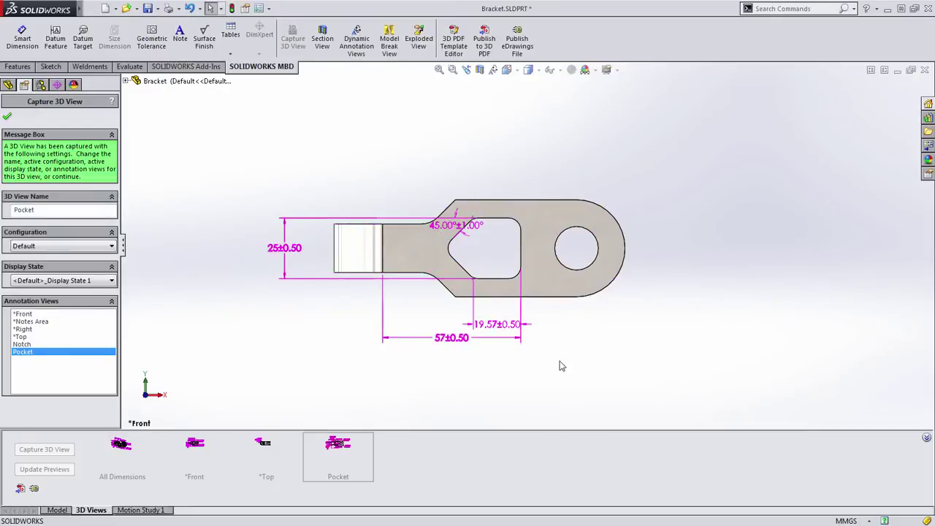
pyautogui.click(6, 116)
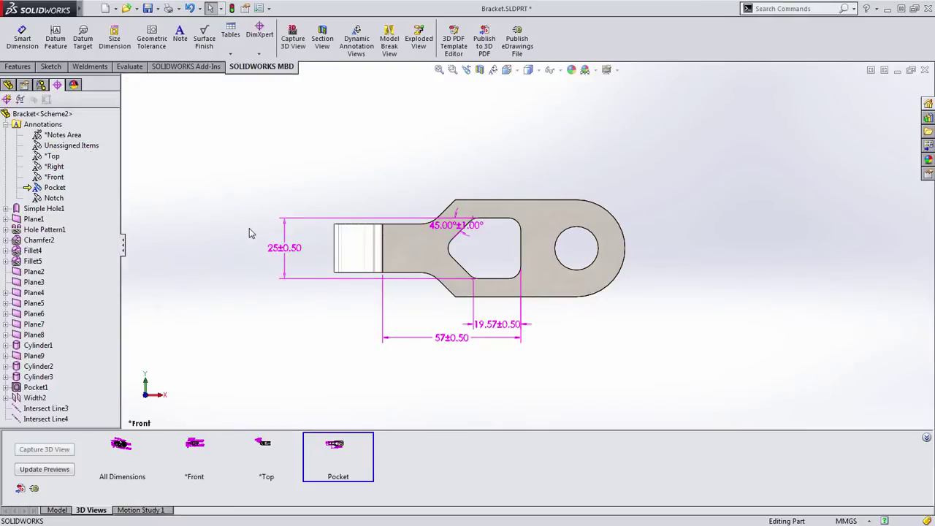
# Recapture the *Front 3D view with the Pocket annotation view excluded.
pyautogui.click(201, 451)
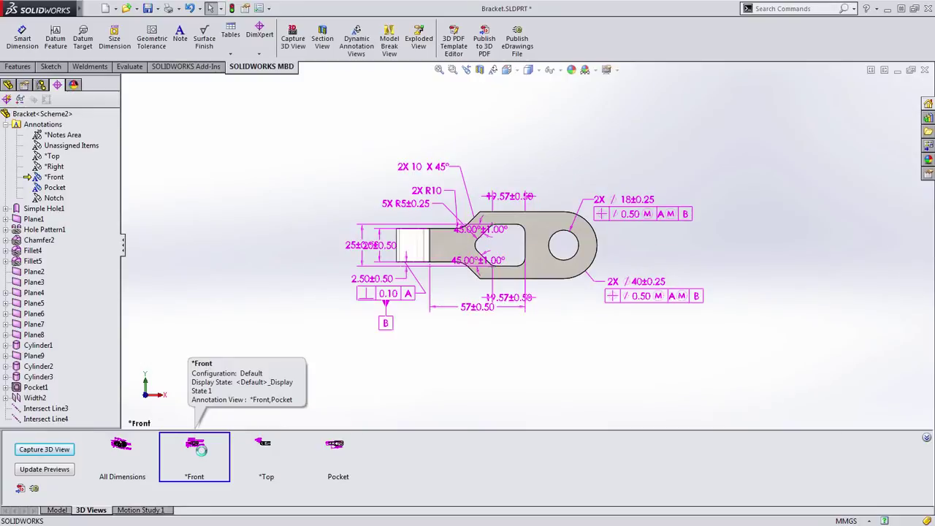
pyautogui.rightClick(202, 451)
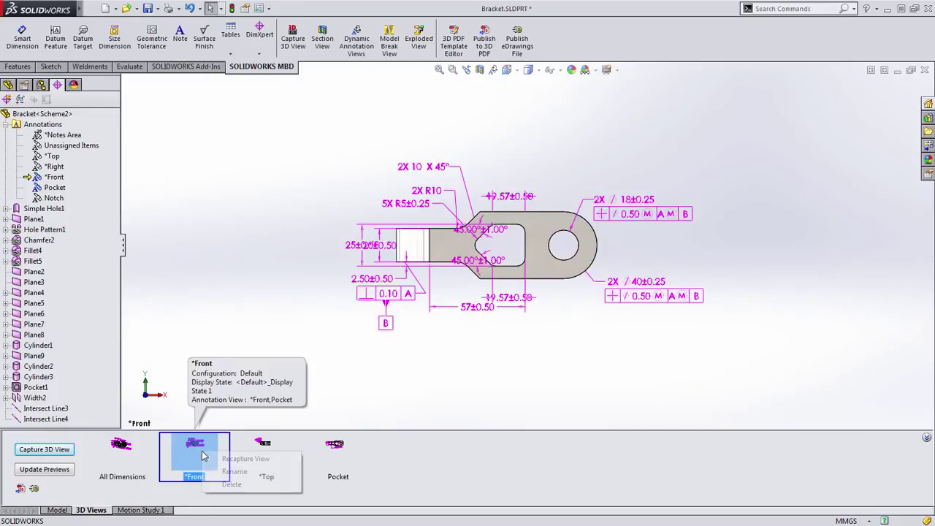
pyautogui.click(242, 458)
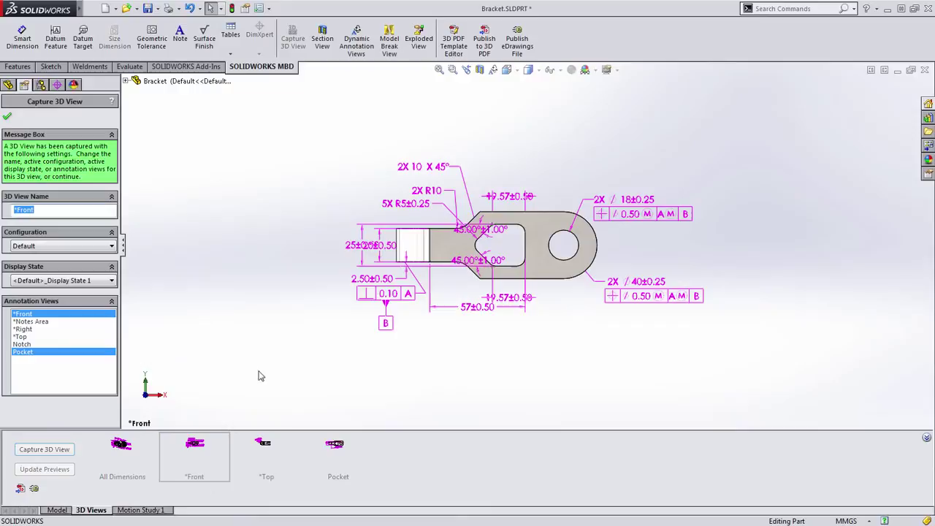
pyautogui.keyDown('ctrl'); pyautogui.click(23, 352); pyautogui.keyUp('ctrl')
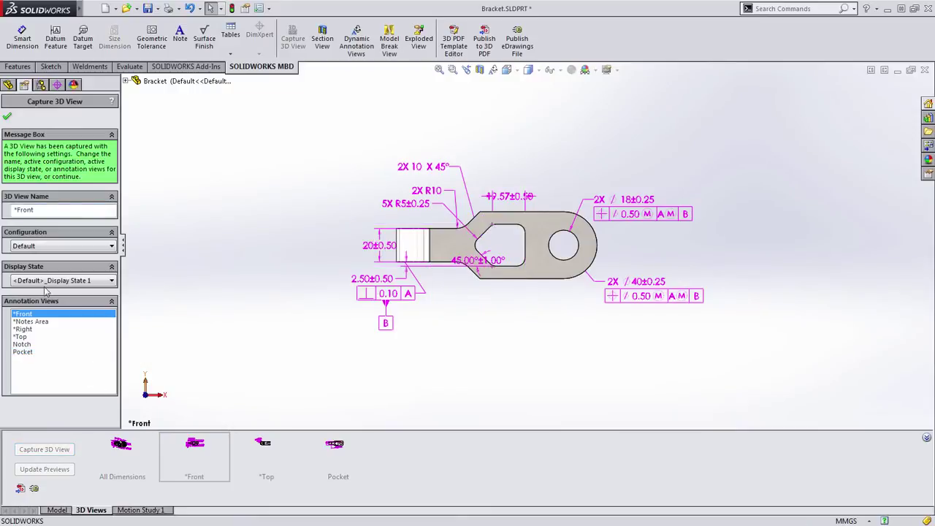
# Confirm the recaptured Front view, then move the 2.50±0.50 and 45.00°±1.00° dimensions into Pocket.
pyautogui.click(7, 117)
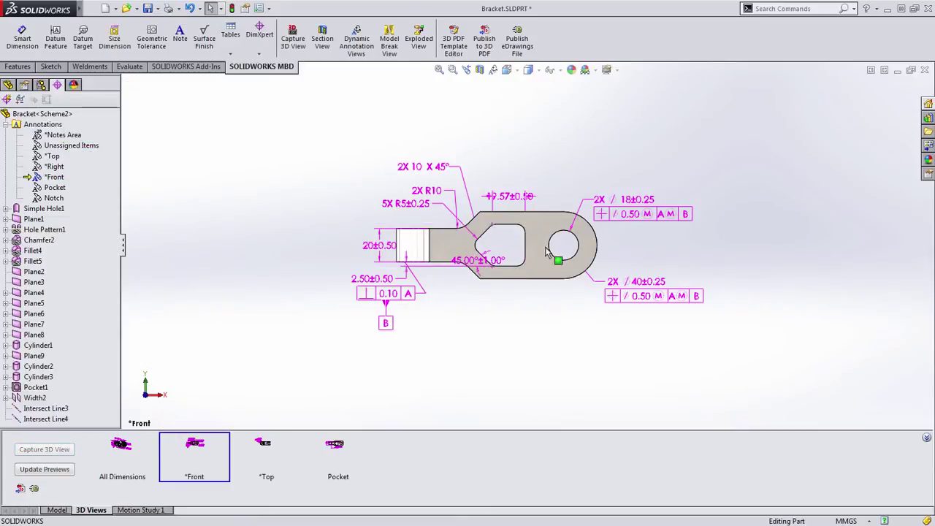
pyautogui.scroll(-3, 559, 225)
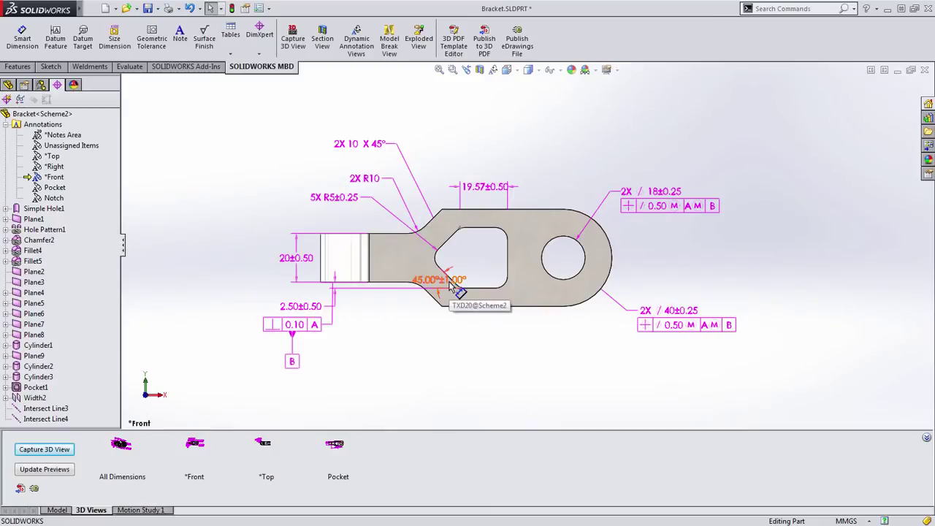
pyautogui.click(306, 309)
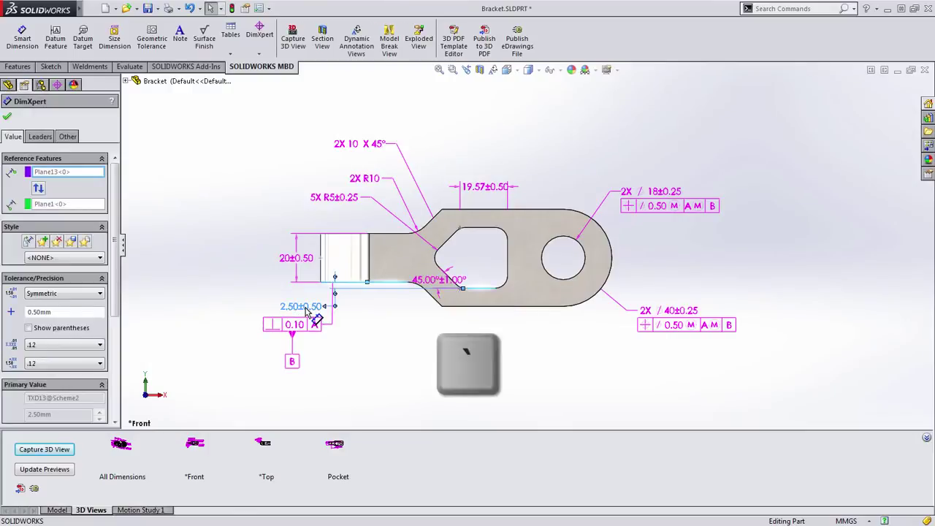
pyautogui.rightClick(319, 310)
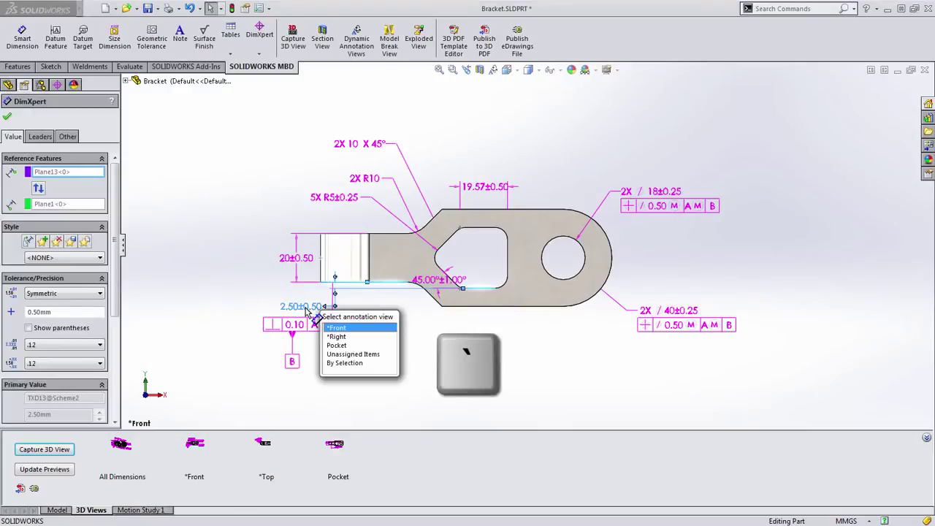
pyautogui.click(336, 345)
pyautogui.click(437, 281)
pyautogui.rightClick(446, 281)
pyautogui.click(462, 306)
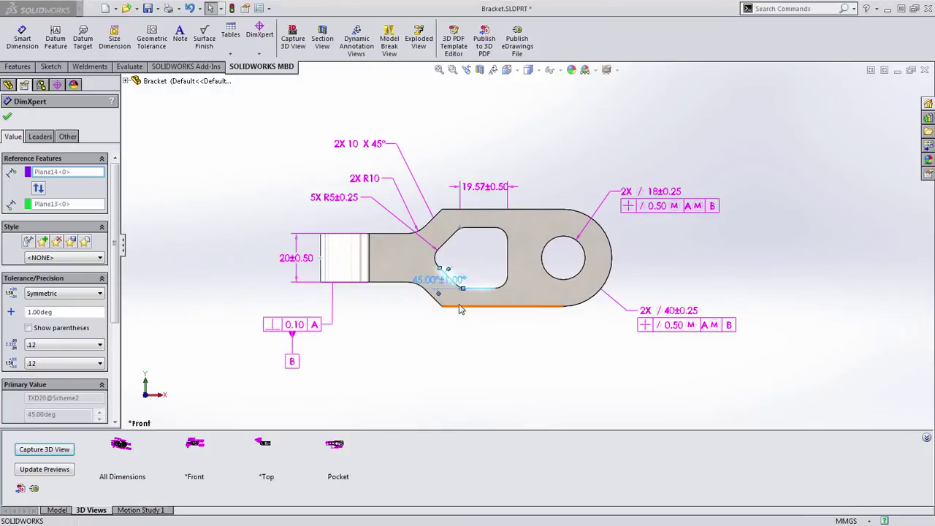
# Move the 19.57±0.50 and 5X R5±0.25 dimensions into the Pocket annotation view.
pyautogui.click(482, 186)
pyautogui.rightClick(504, 194)
pyautogui.click(519, 229)
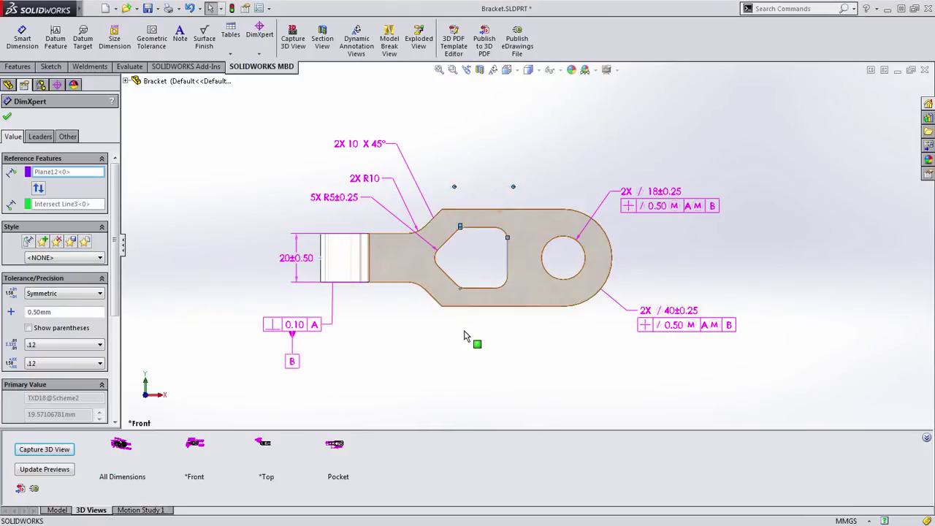
pyautogui.click(475, 340)
pyautogui.click(345, 203)
pyautogui.rightClick(345, 203)
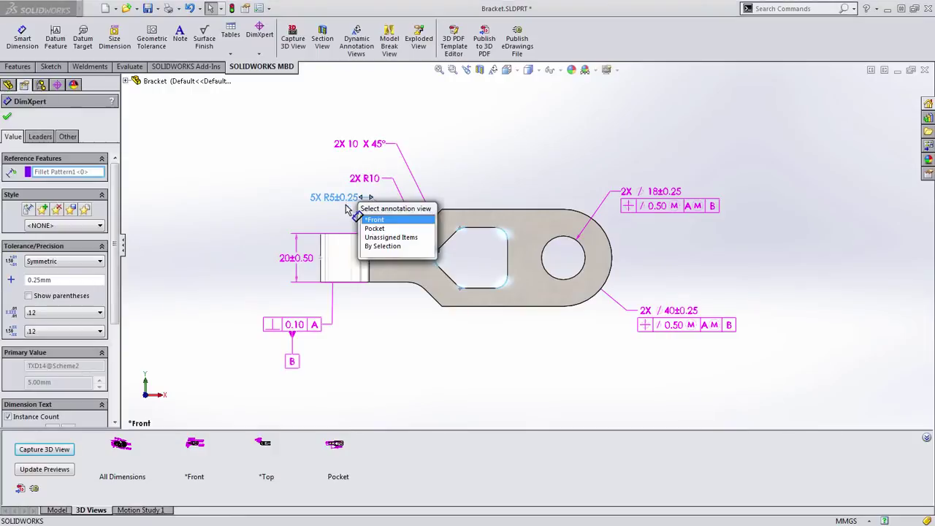
pyautogui.click(374, 232)
pyautogui.click(421, 341)
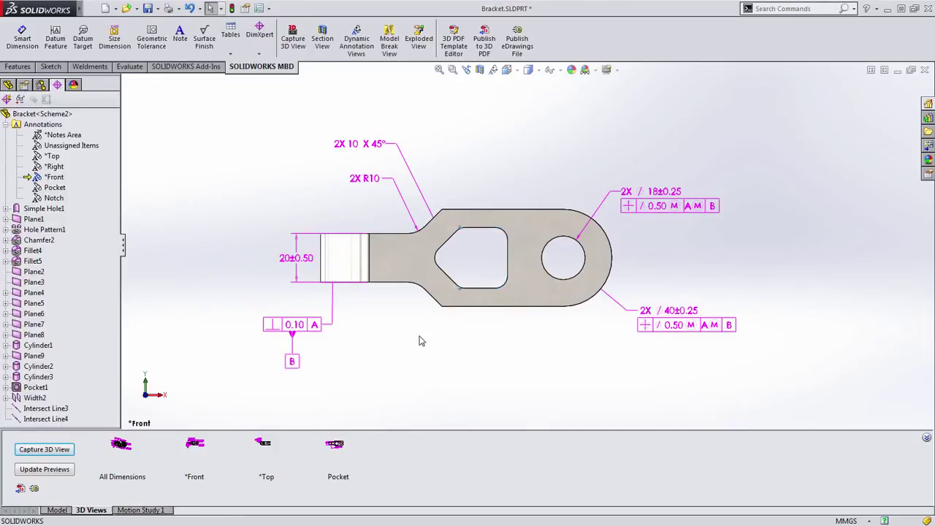
# Switch to the Pocket 3D view and check its 5X R5±0.25 callout.
pyautogui.click(338, 447)
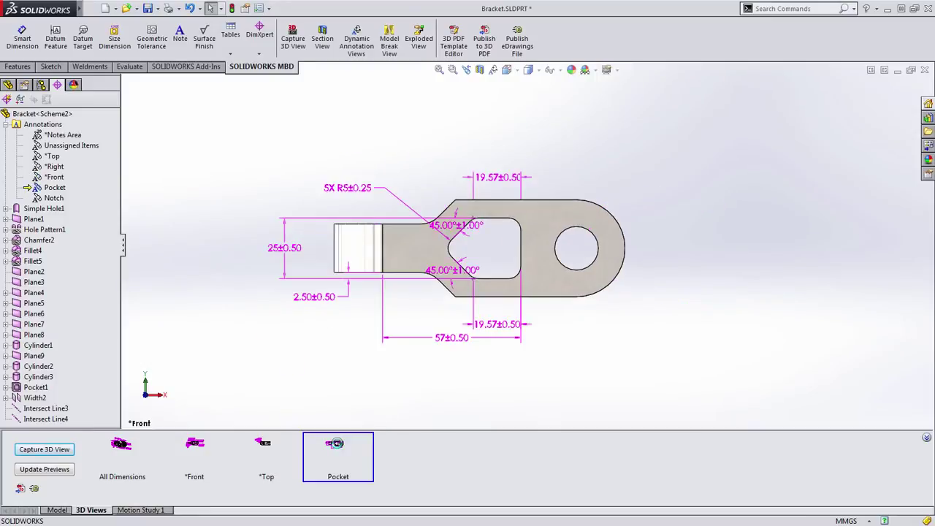
pyautogui.click(344, 189)
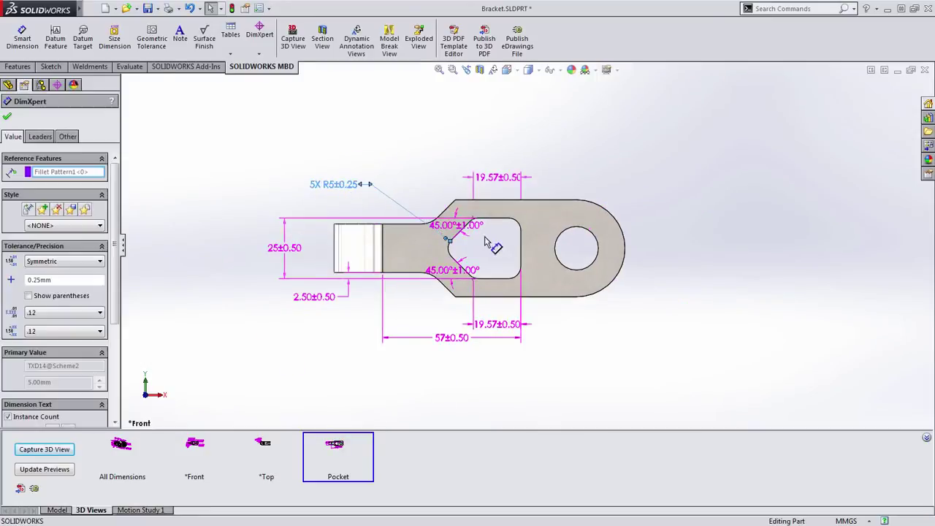
pyautogui.click(625, 383)
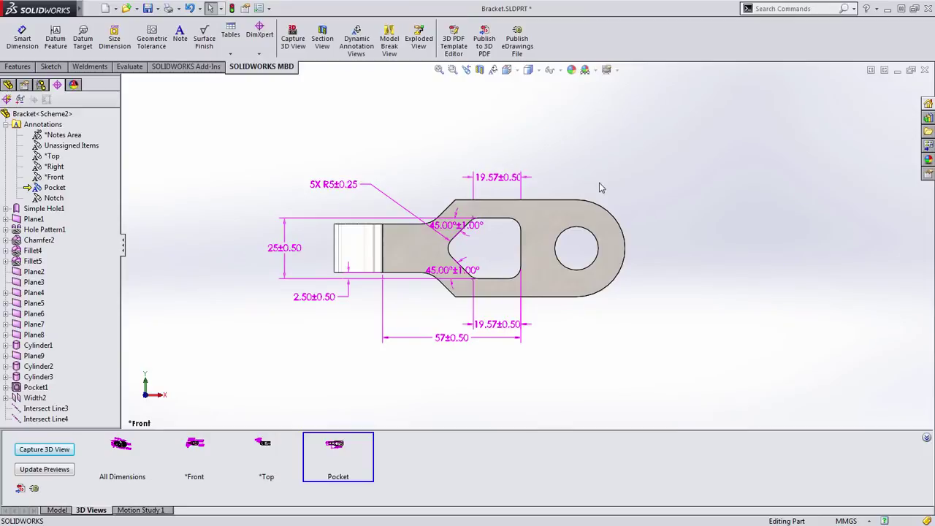
pyautogui.click(56, 199)
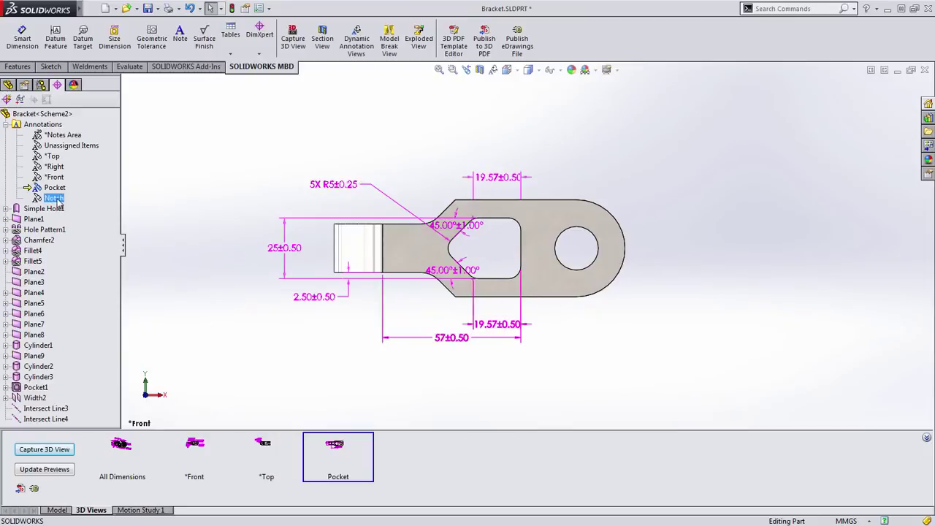
# Activate the Notch annotation view and capture it as 3D view 'Notch' with only Notch annotations.
pyautogui.rightClick(59, 203)
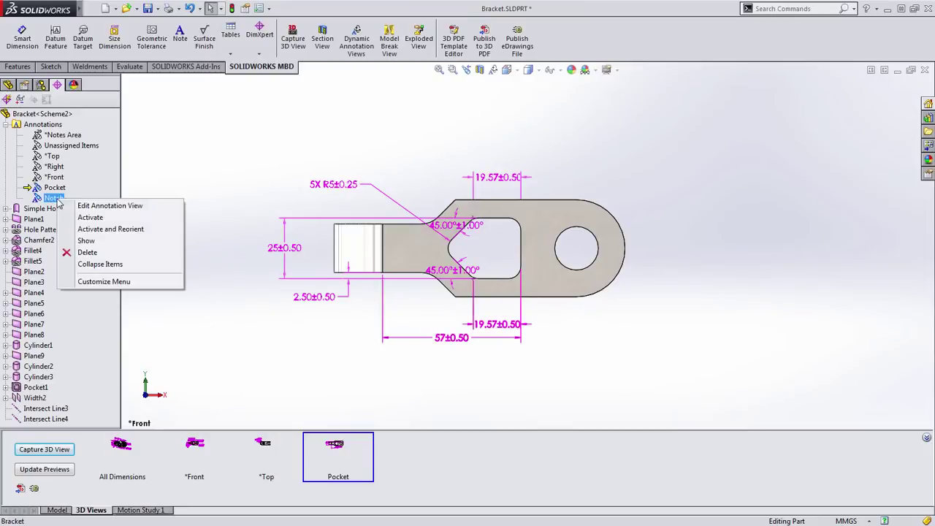
pyautogui.click(138, 232)
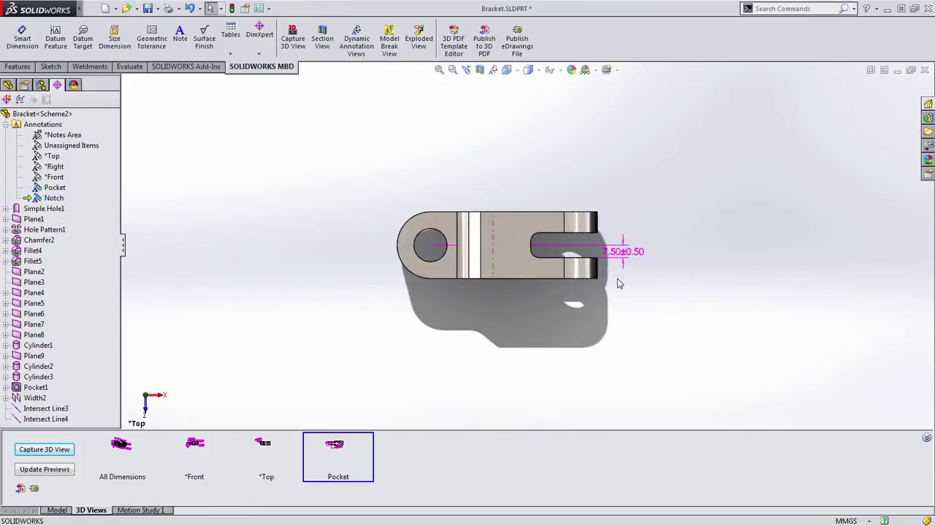
pyautogui.click(61, 454)
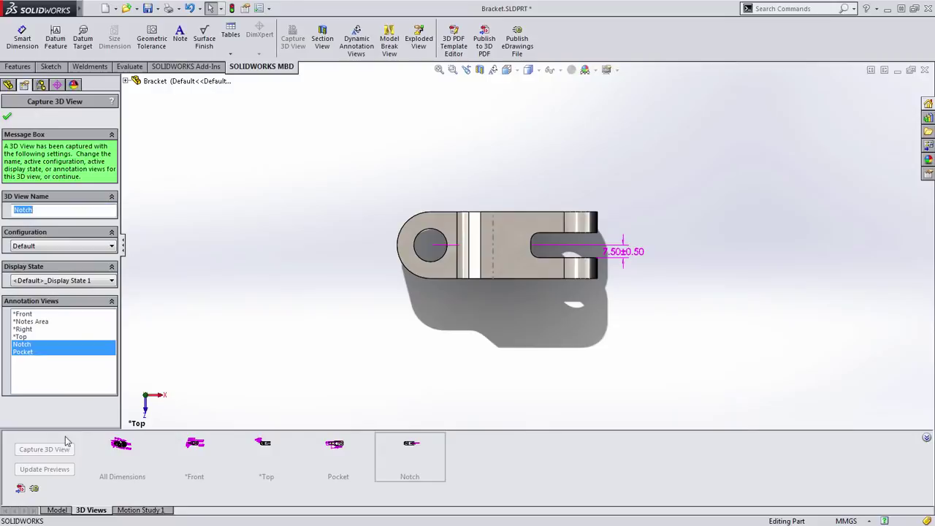
pyautogui.click(24, 355)
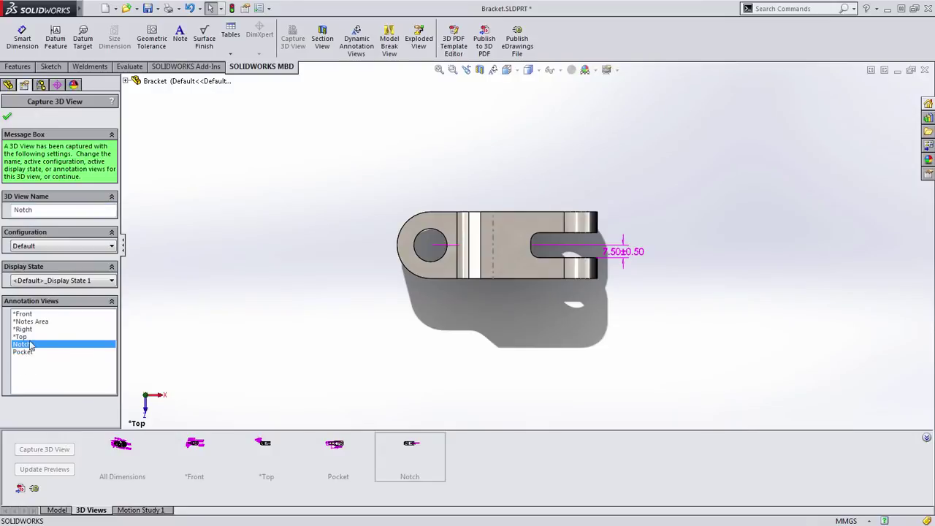
pyautogui.click(7, 116)
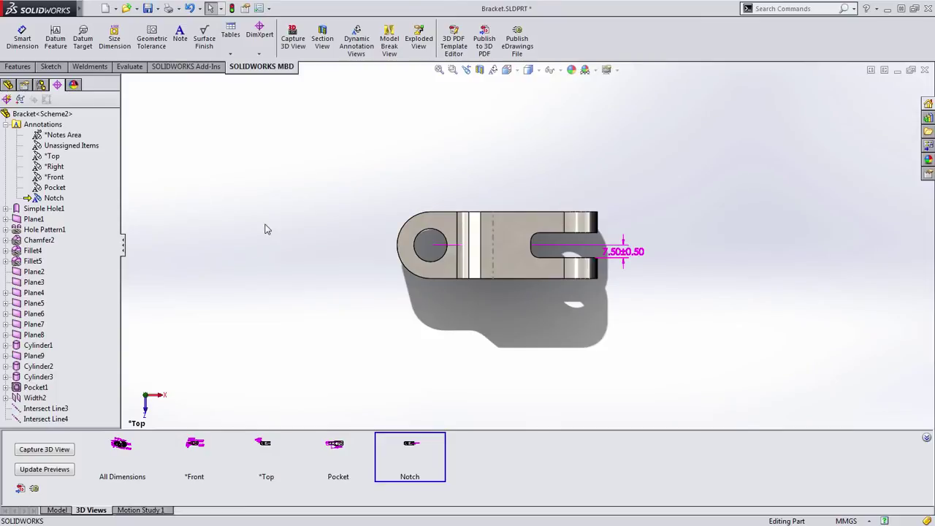
# From the Top annotation view, move the 15±0.25 dimension into the Notch view.
pyautogui.click(71, 148)
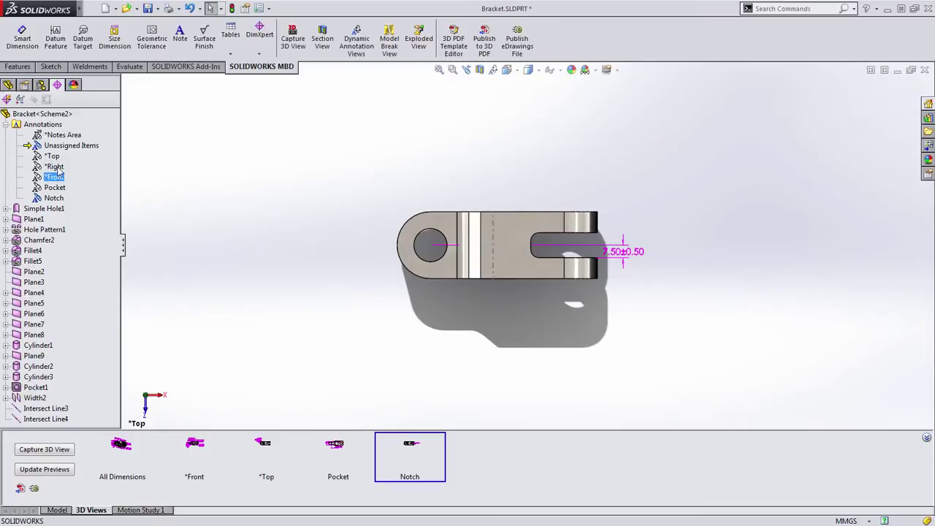
pyautogui.click(59, 158)
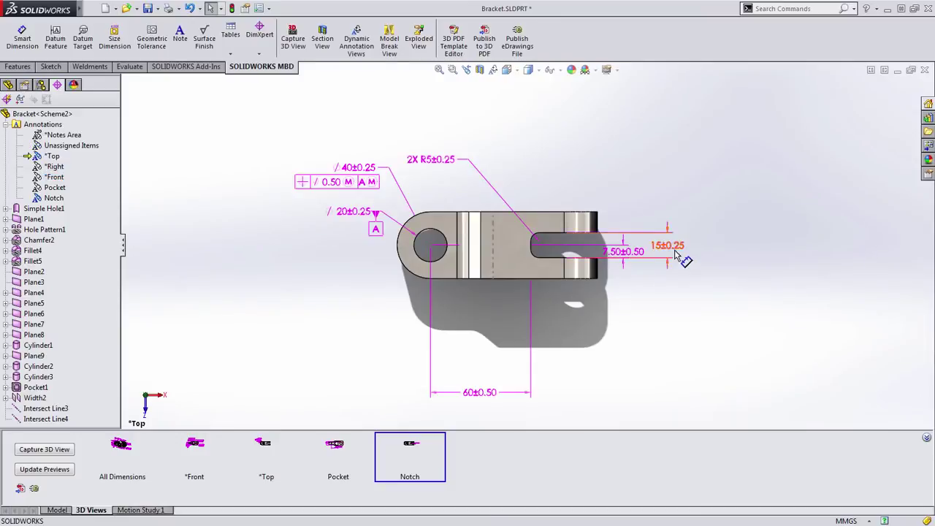
pyautogui.click(675, 253)
pyautogui.click(675, 253)
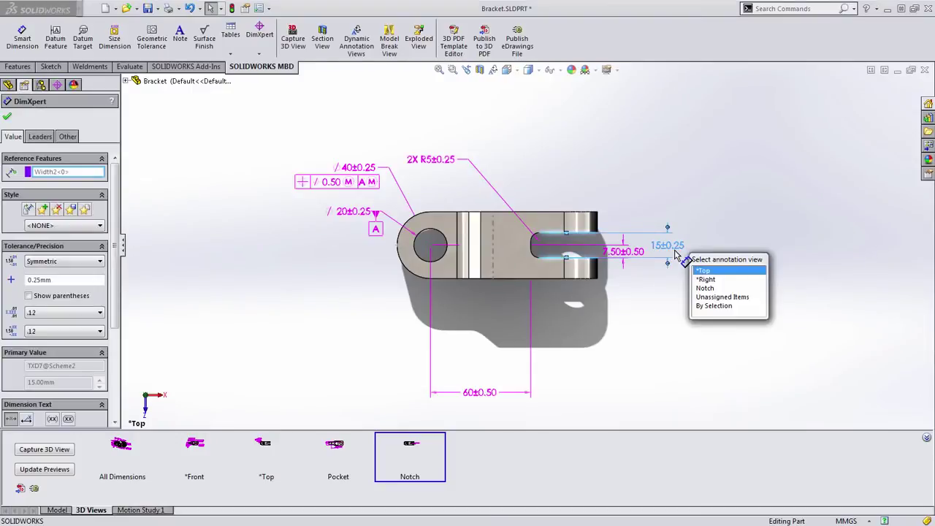
pyautogui.click(716, 290)
# Move the 60±0.50 dimension into Notch, preview the Notch view, then restore All Dimensions.
pyautogui.click(480, 392)
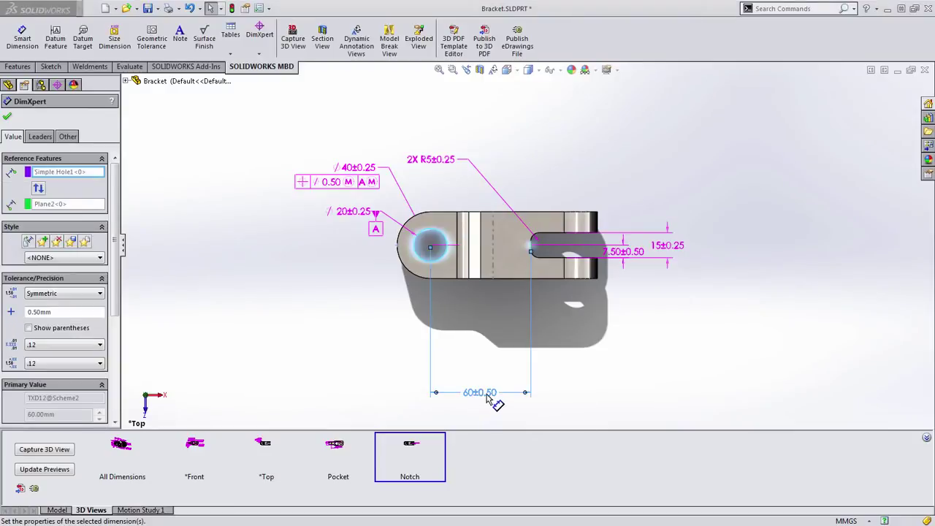
pyautogui.click(504, 402)
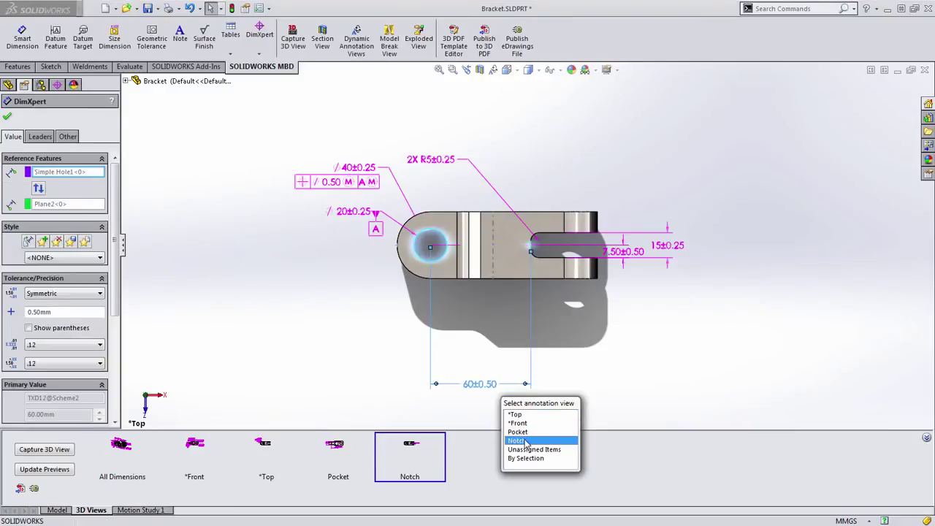
pyautogui.click(529, 441)
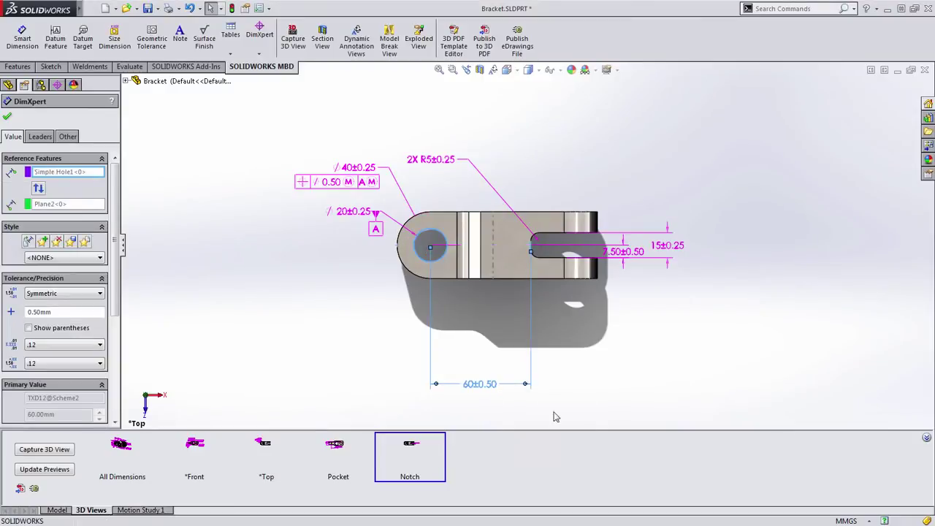
pyautogui.doubleClick(410, 451)
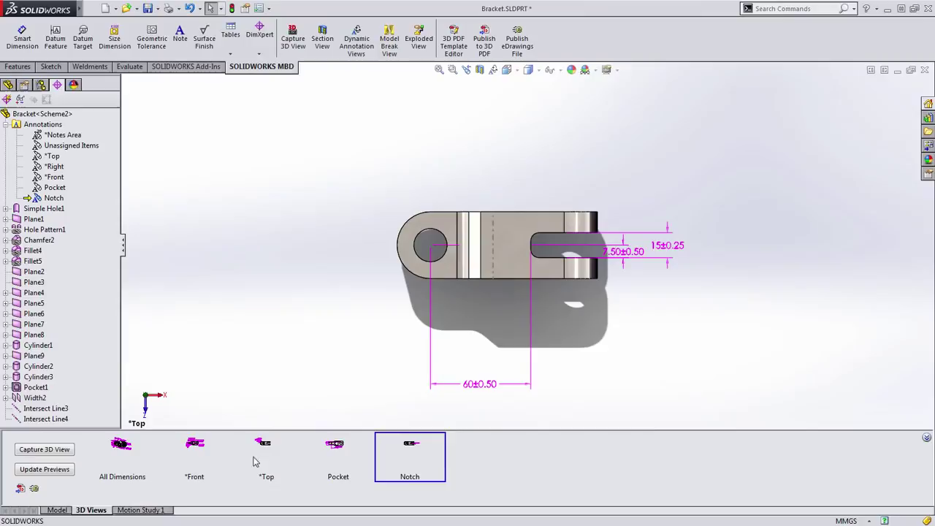
pyautogui.doubleClick(117, 458)
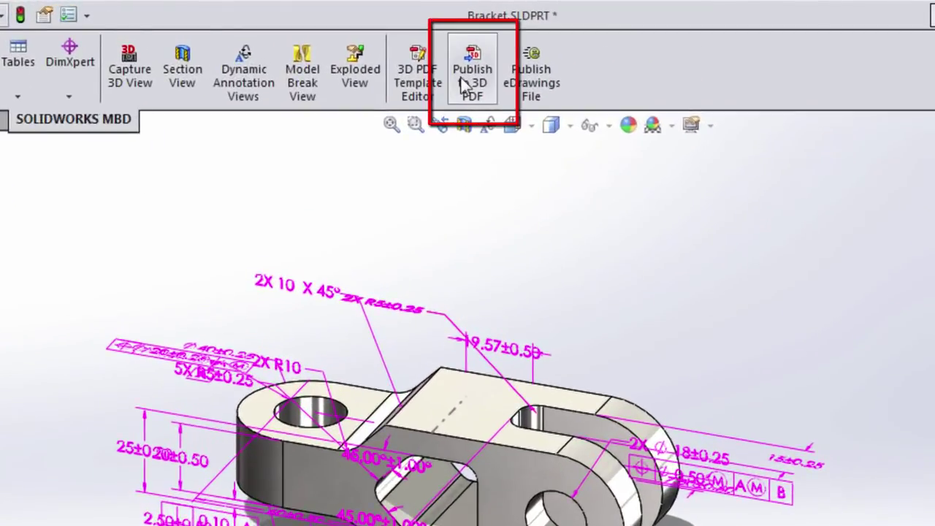
# Start publishing a 3D PDF using the Template A4 Landscape template.
pyautogui.click(461, 78)
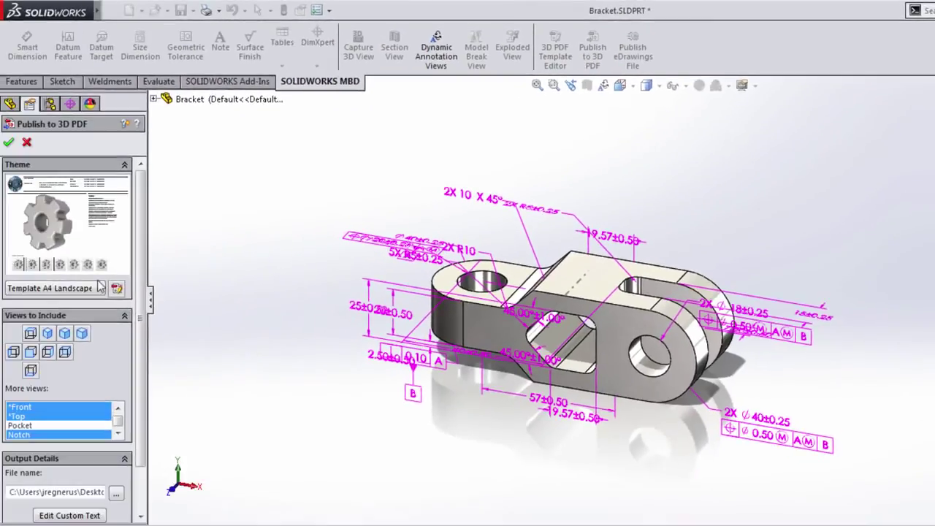
pyautogui.click(92, 287)
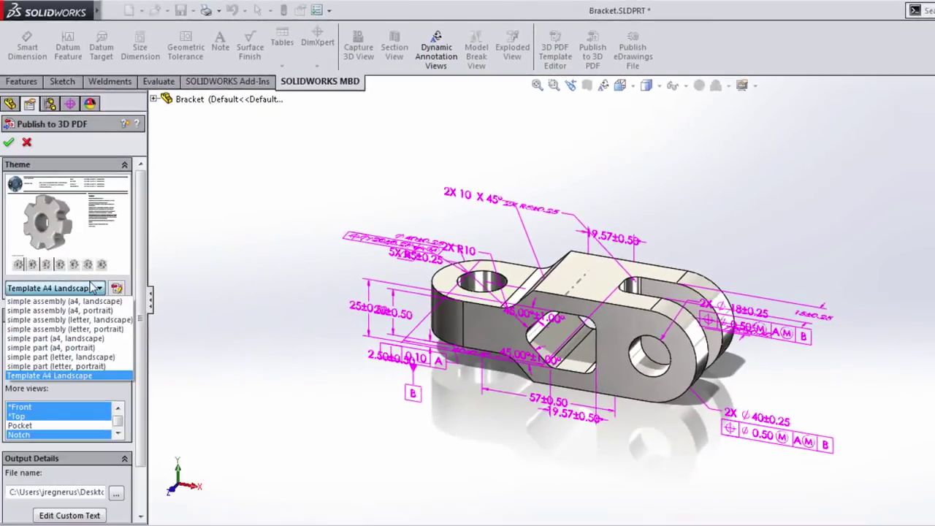
pyautogui.click(93, 288)
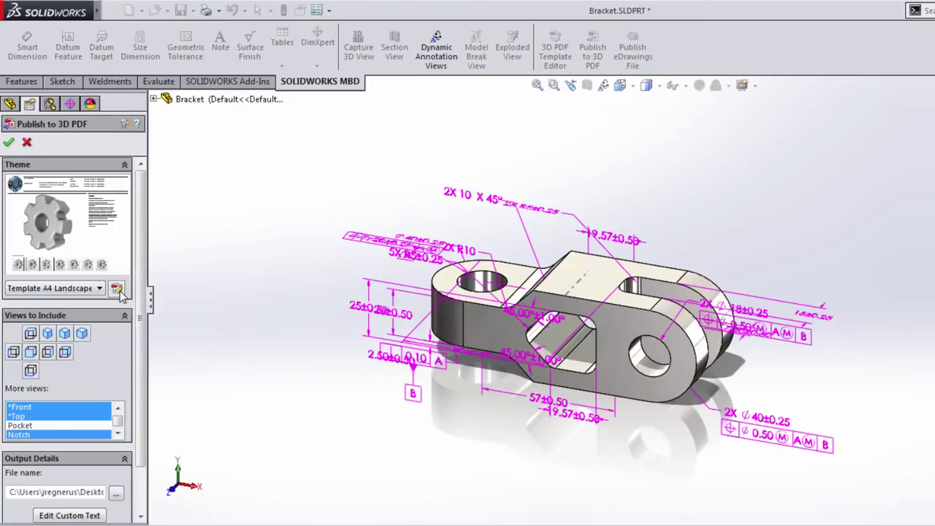
# Include the Front, Top, Pocket and Notch views in the 3D PDF.
pyautogui.click(39, 426)
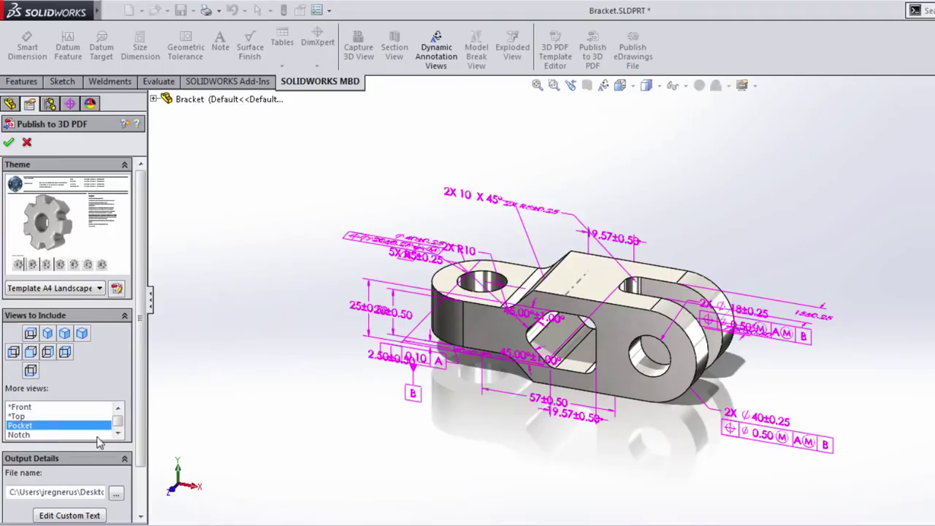
pyautogui.moveTo(118, 428); pyautogui.dragTo(118, 421)
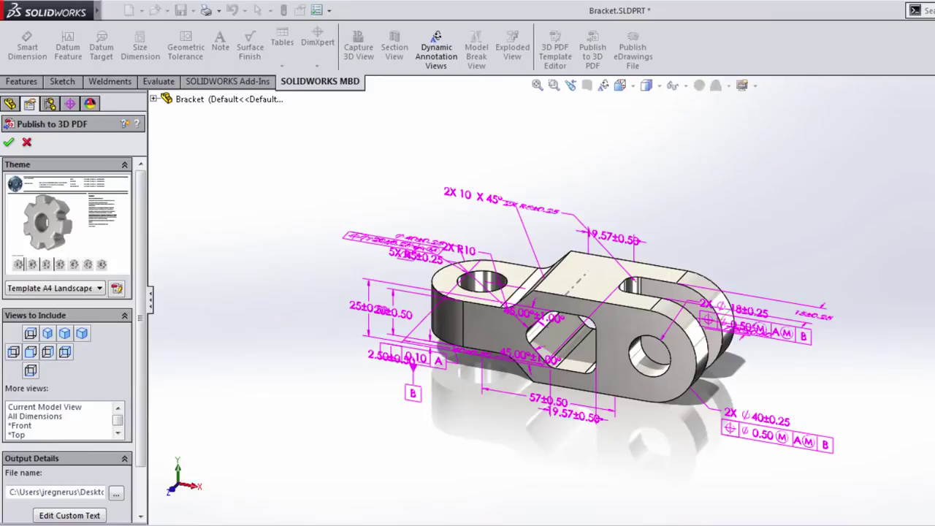
pyautogui.click(33, 417)
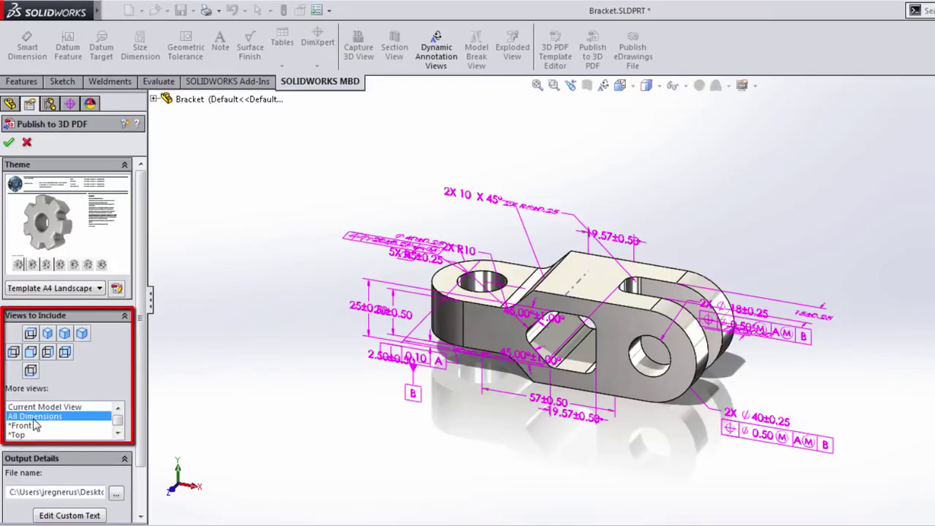
pyautogui.scroll(-1, 35, 424)
pyautogui.scroll(-1, 34, 425)
pyautogui.keyDown('shift'); pyautogui.click(25, 435); pyautogui.keyUp('shift')
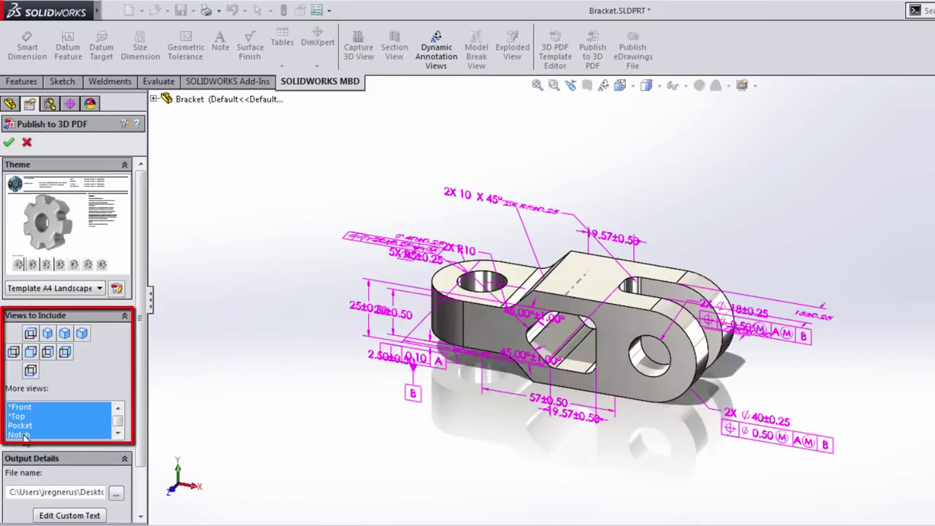
pyautogui.scroll(-2, 62, 460)
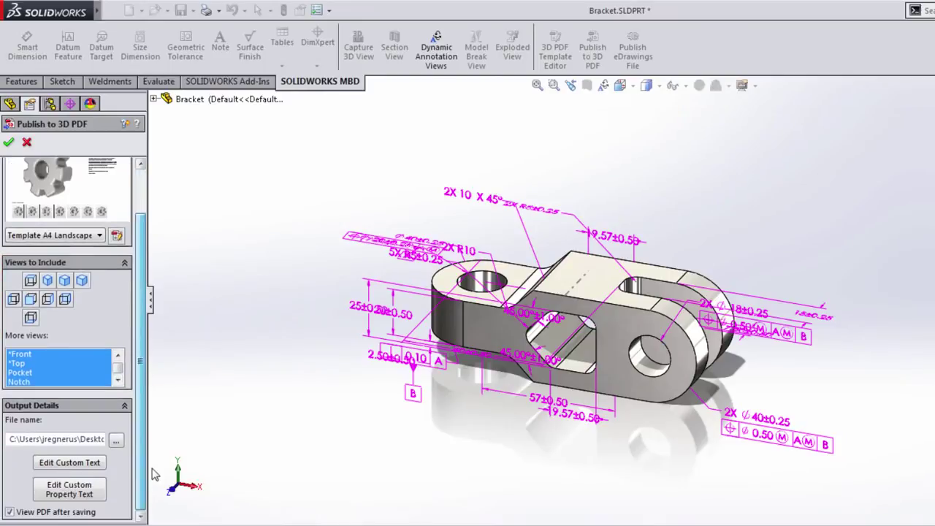
pyautogui.click(69, 466)
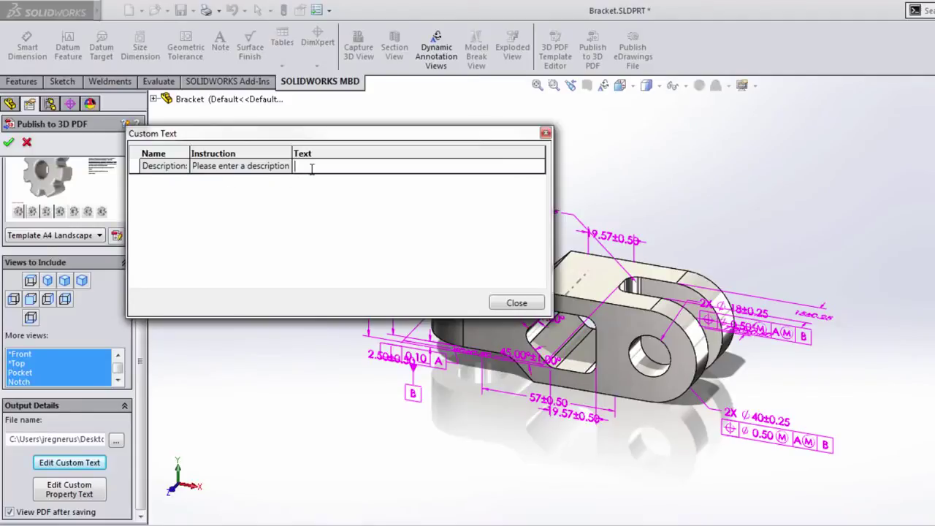
# Enter 'Machined Bracket' as the PDF description, review custom property text, and publish.
pyautogui.write('Machine')
pyautogui.write('d Bracket')
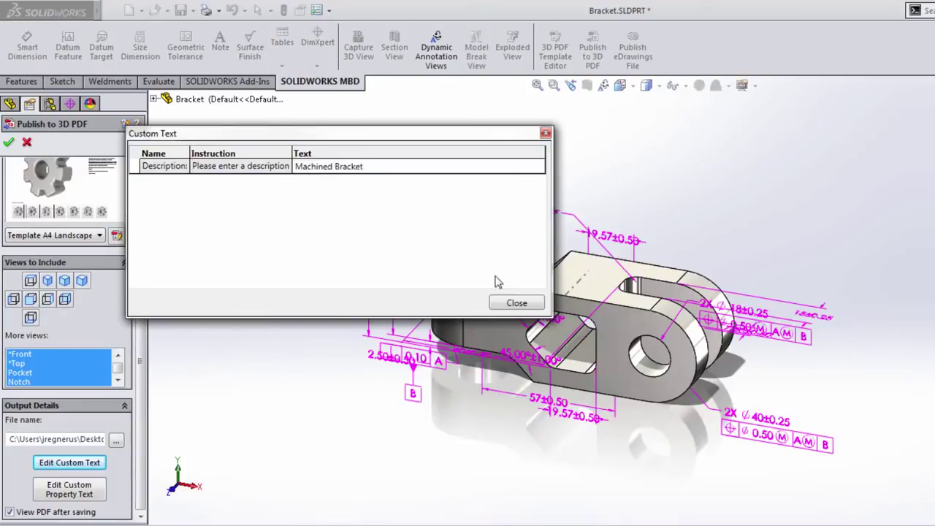
pyautogui.click(512, 304)
pyautogui.click(70, 490)
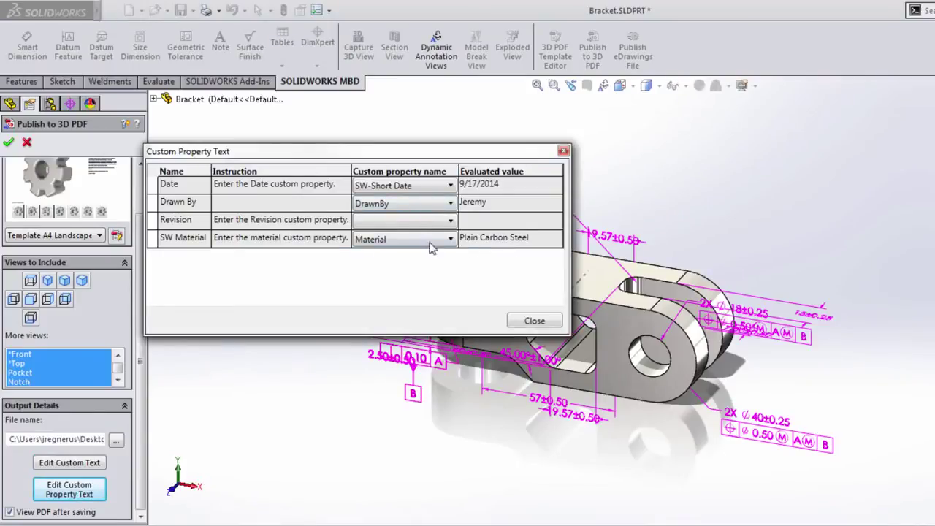
pyautogui.click(534, 321)
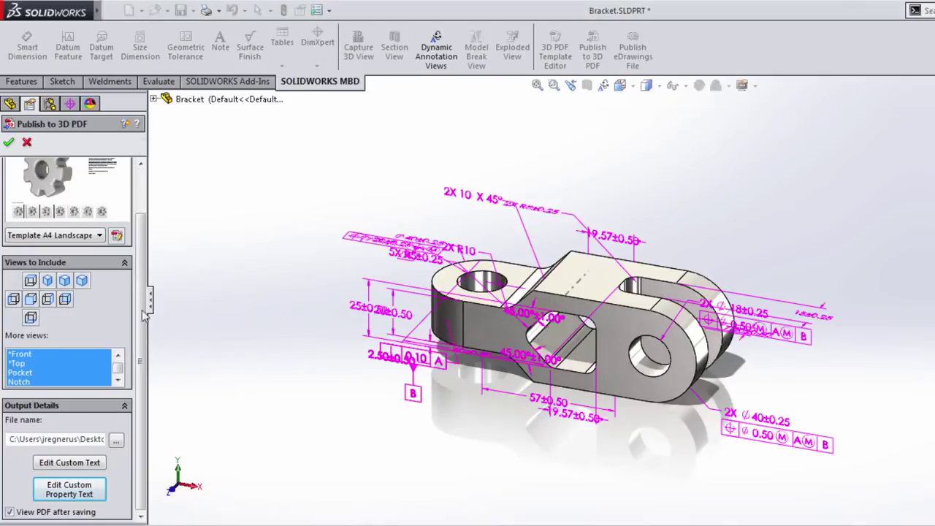
pyautogui.click(8, 142)
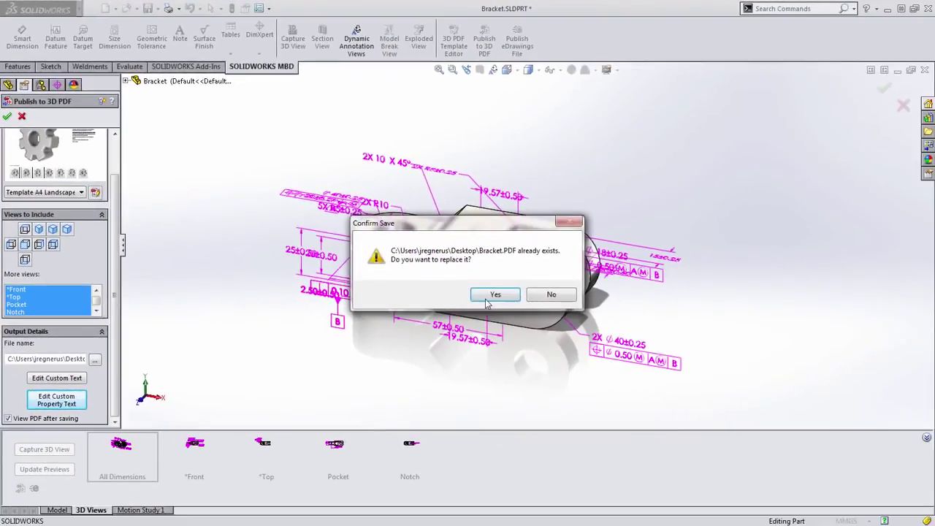
# Confirm overwriting Bracket.PDF so the new 3D PDF opens in Acrobat.
pyautogui.click(496, 295)
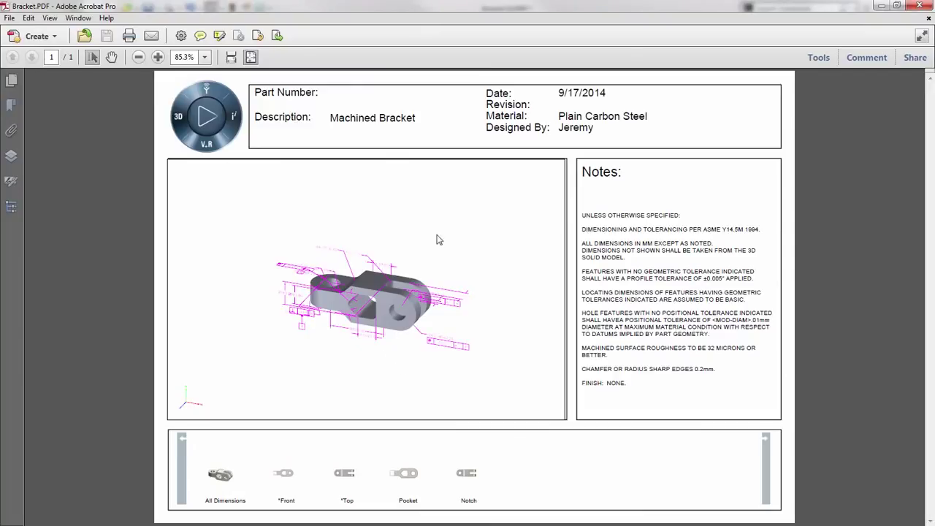
# Rotate the 3D bracket upright, apply the Pocket view, then zoom and orbit it obliquely.
pyautogui.moveTo(437, 242)
pyautogui.mouseDown()
pyautogui.moveTo(270, 327)
pyautogui.moveTo(407, 324)
pyautogui.moveTo(419, 215)
pyautogui.moveTo(437, 353)
pyautogui.moveTo(352, 367)
pyautogui.moveTo(427, 352)
pyautogui.moveTo(403, 357)
pyautogui.mouseUp()
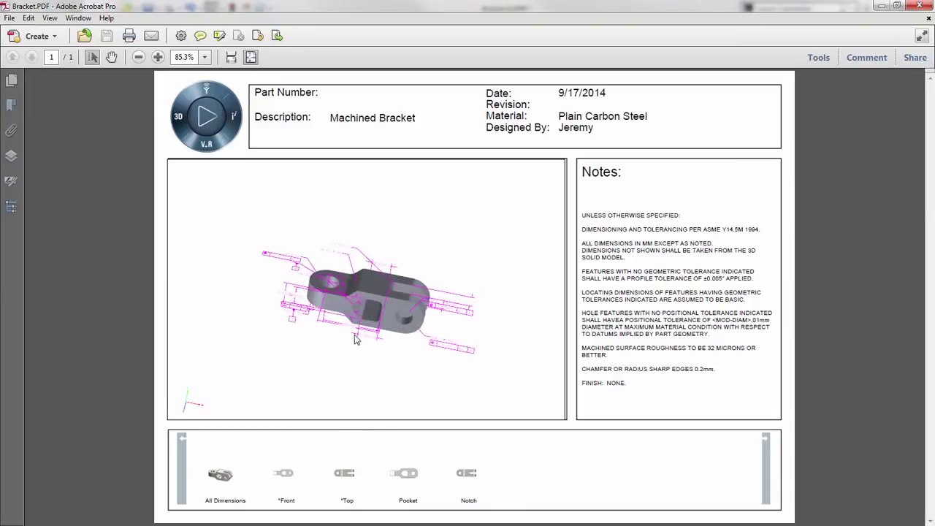
pyautogui.click(409, 476)
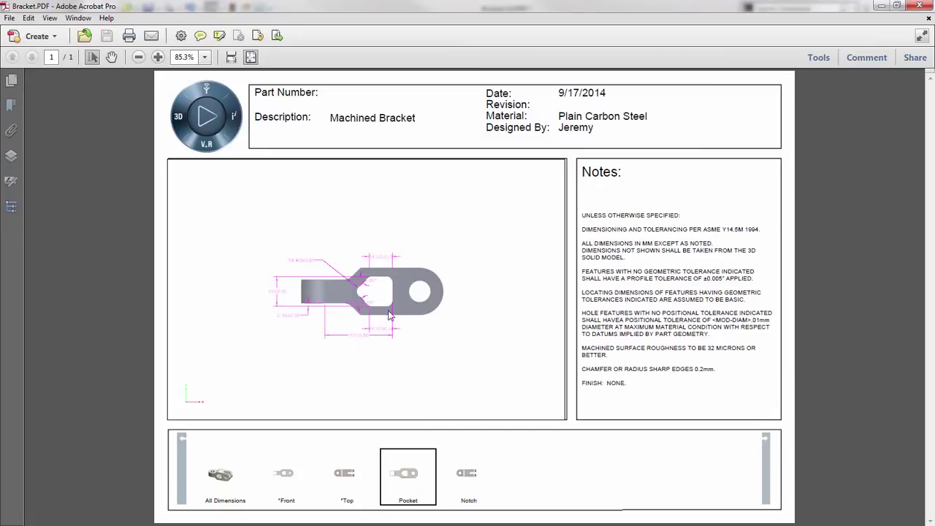
pyautogui.scroll(1, 384, 309)
pyautogui.scroll(2, 384, 309)
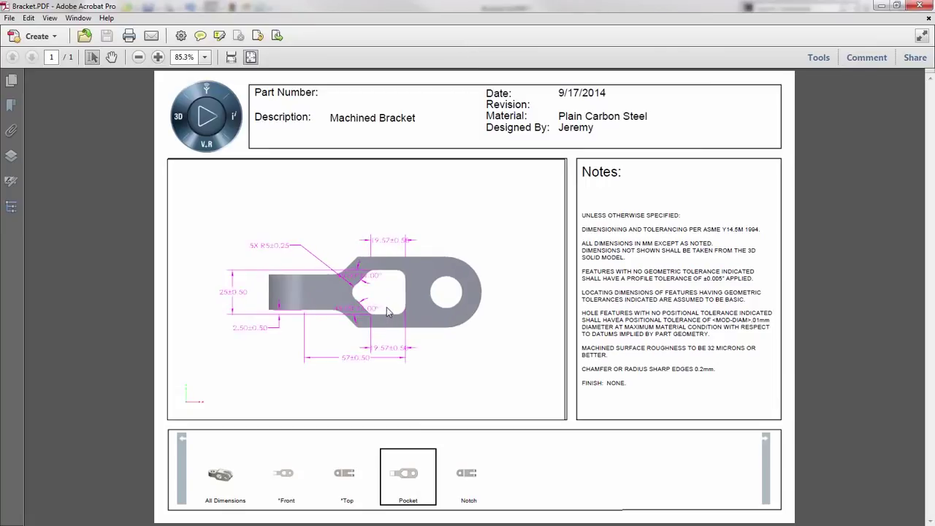
pyautogui.moveTo(386, 307)
pyautogui.mouseDown()
pyautogui.moveTo(487, 277)
pyautogui.moveTo(391, 288)
pyautogui.moveTo(399, 293)
pyautogui.mouseUp()
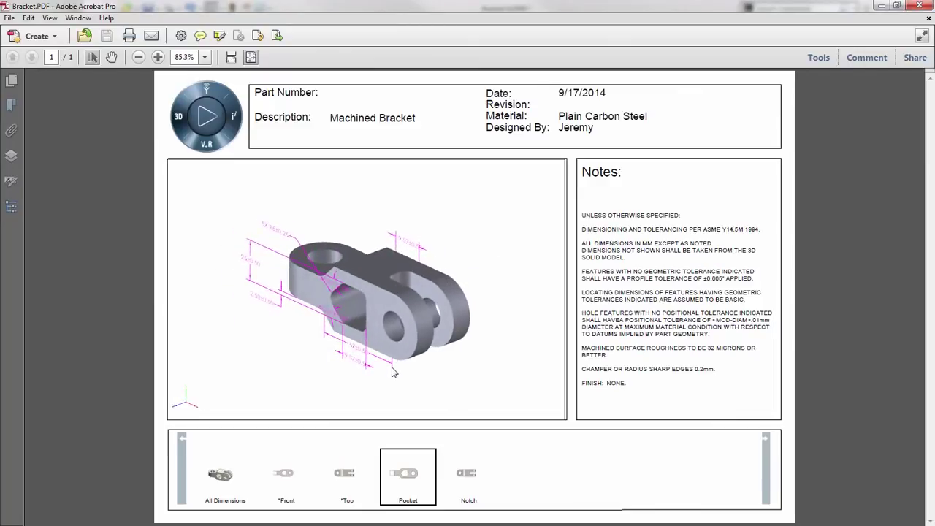